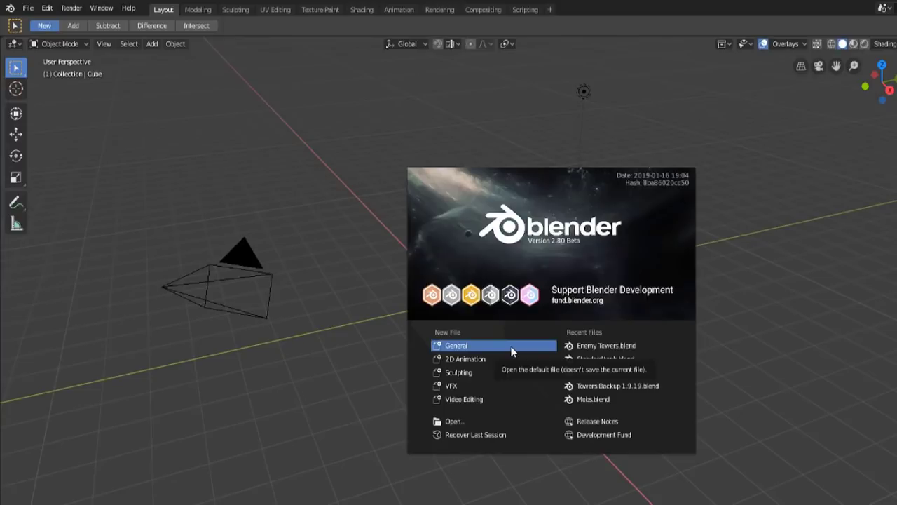
# - Start a new General file, replace it with a new Sculpting file, and view its Shading workspace before returning to Sculpting
pyautogui.click(511, 345)
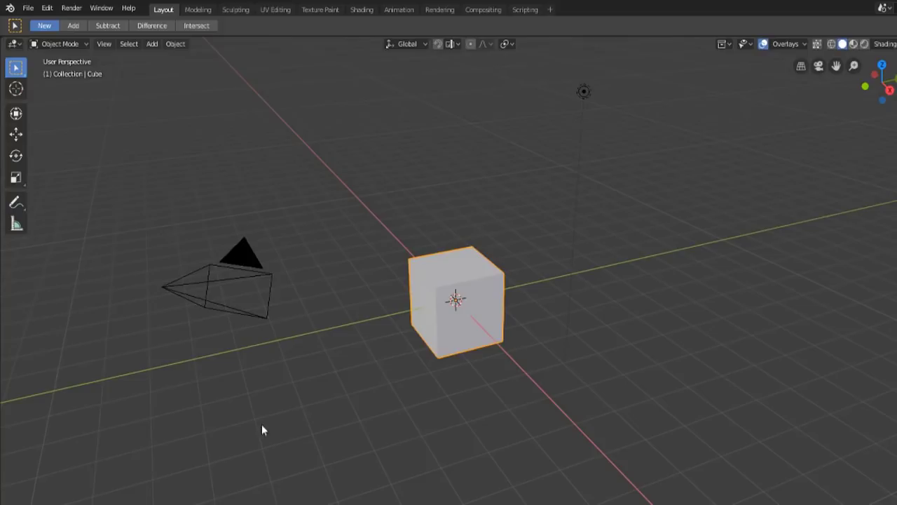
pyautogui.click(10, 9)
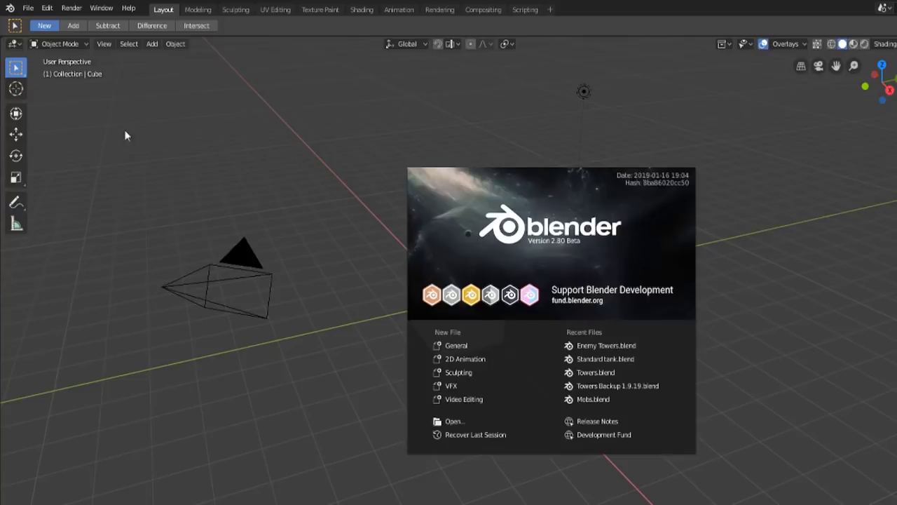
pyautogui.click(486, 372)
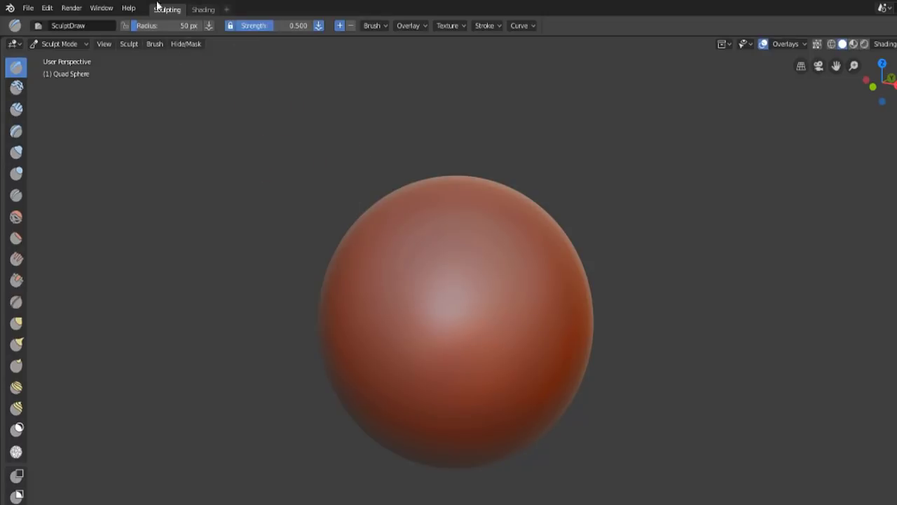
pyautogui.click(210, 9)
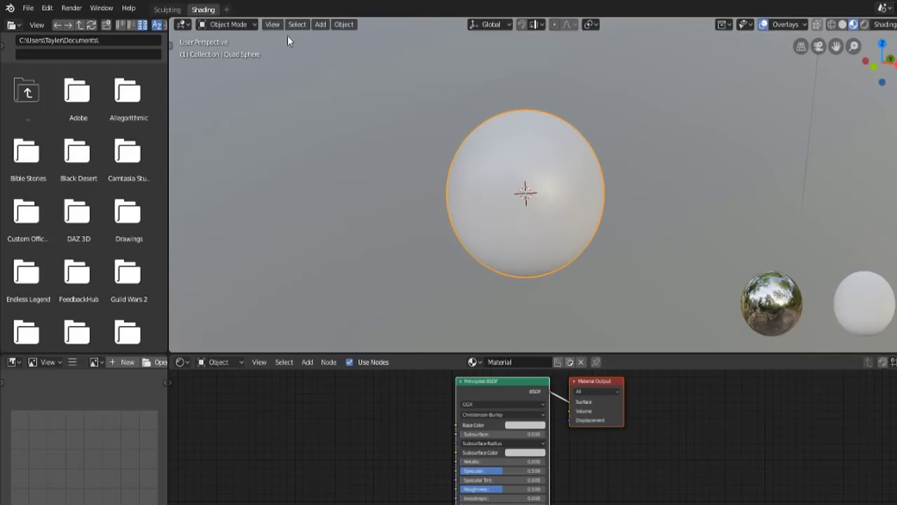
pyautogui.click(167, 9)
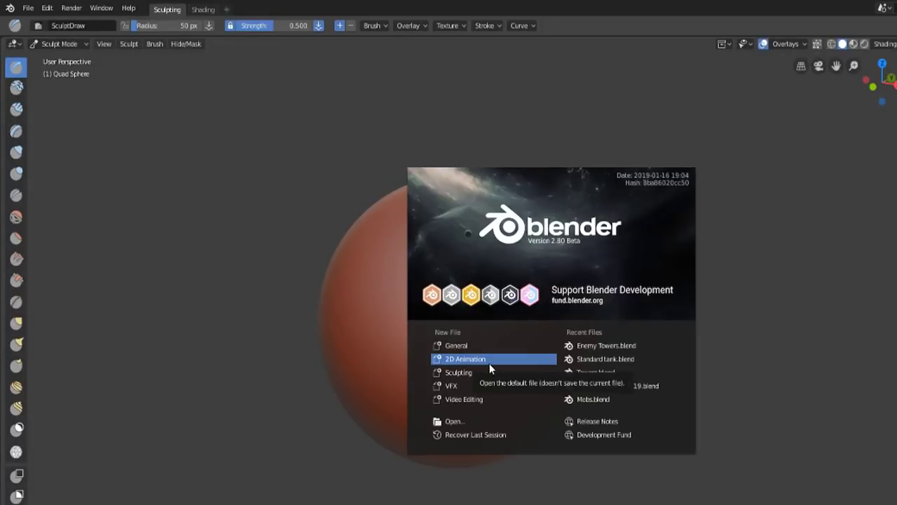
# - Open a new 2D Animation file, and replace it with a new General file
pyautogui.click(485, 359)
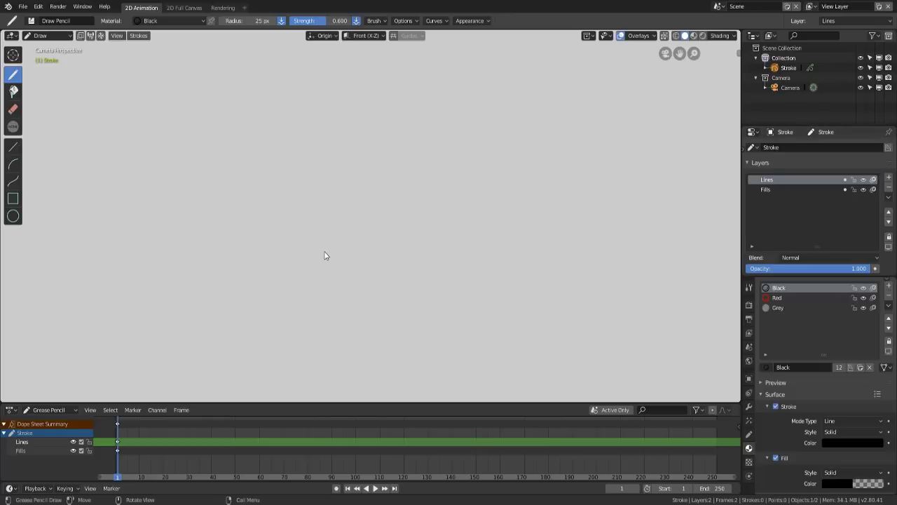
pyautogui.click(12, 7)
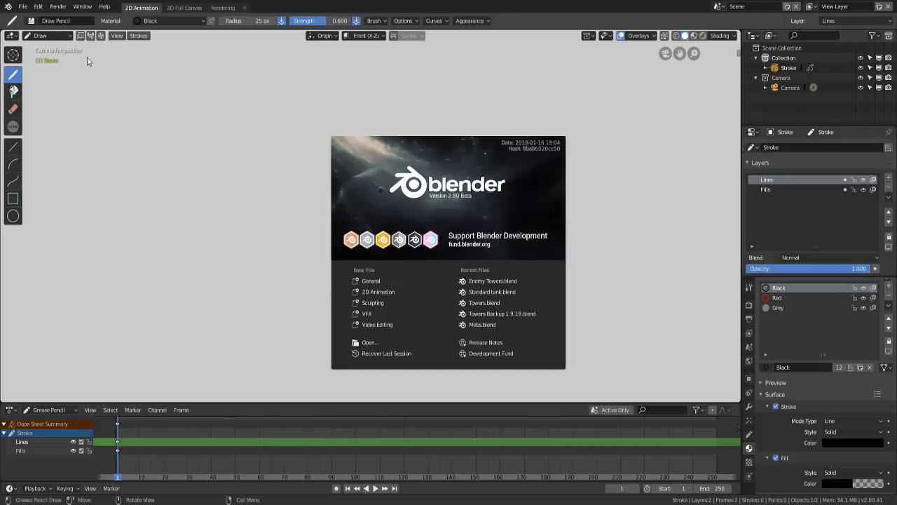
pyautogui.click(399, 281)
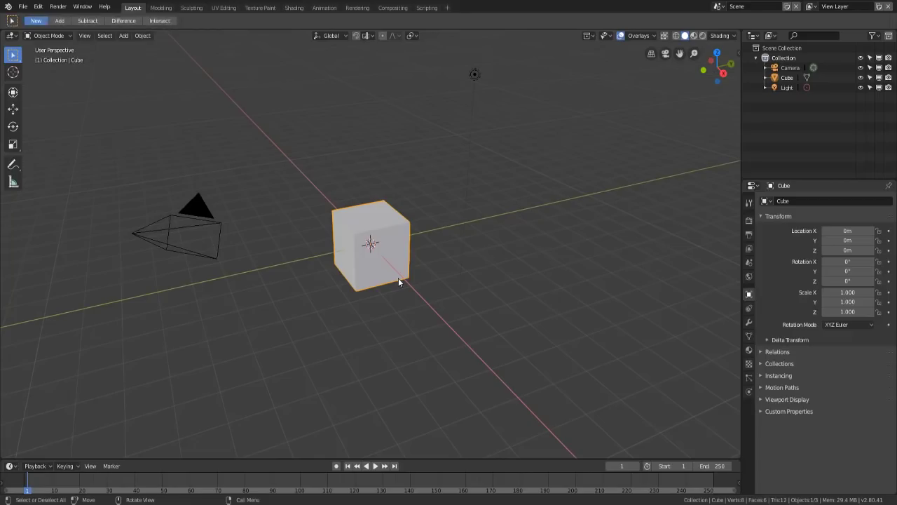
# - Select the light, the cube and the camera in turn, ending with the light selected
pyautogui.click(475, 79)
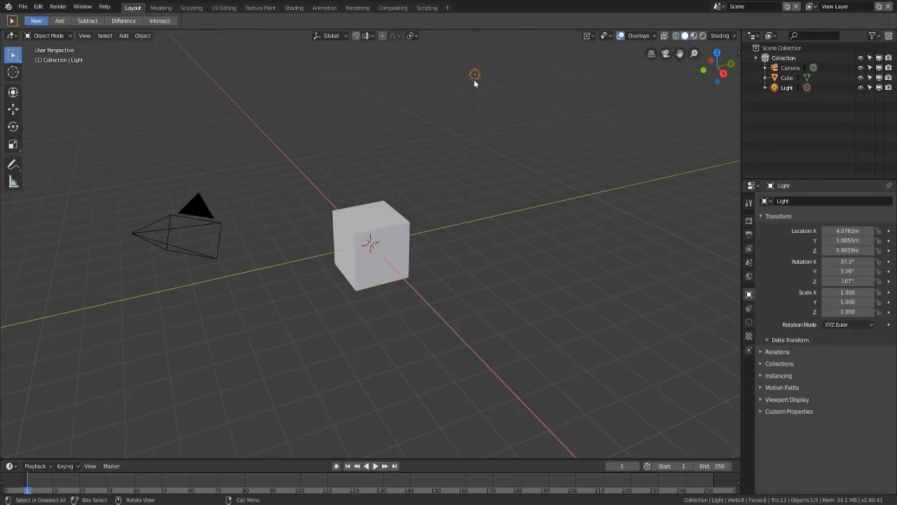
pyautogui.click(392, 225)
pyautogui.click(192, 222)
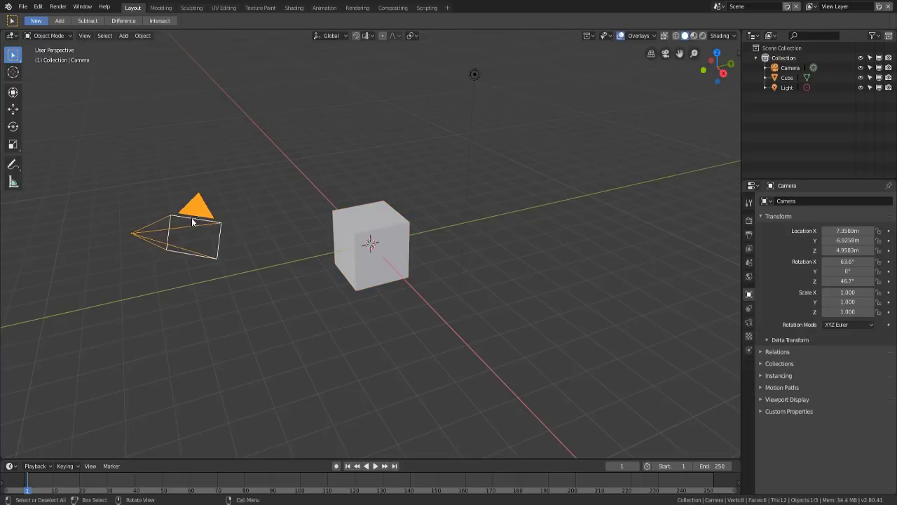
pyautogui.click(395, 217)
pyautogui.click(476, 81)
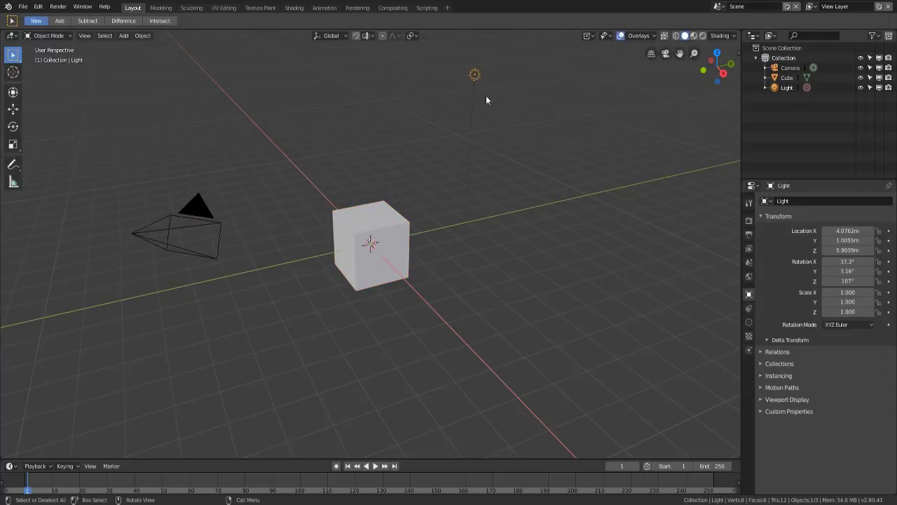
# - Start the Shortcut VUr key display, collapse its settings, and hide the viewport sidebar again
pyautogui.rightClick(552, 208)
pyautogui.press('n')
pyautogui.click(736, 87)
pyautogui.click(696, 63)
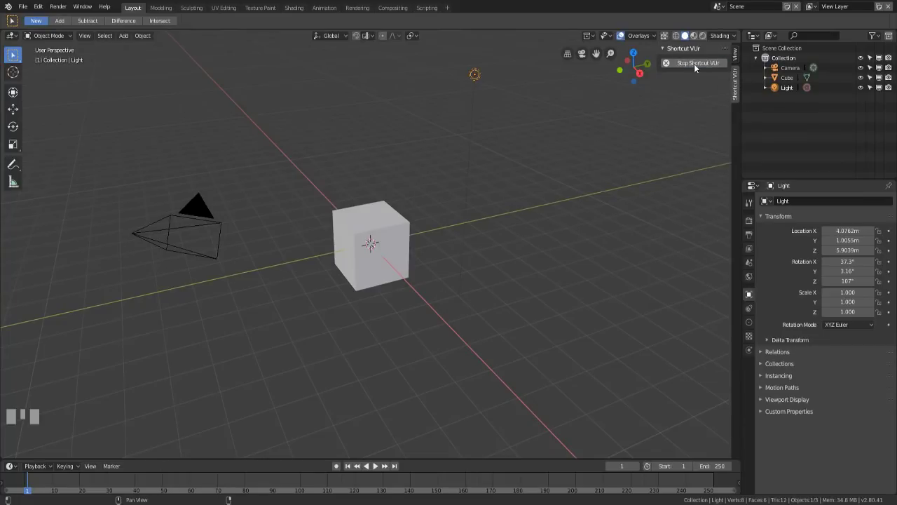
pyautogui.click(662, 48)
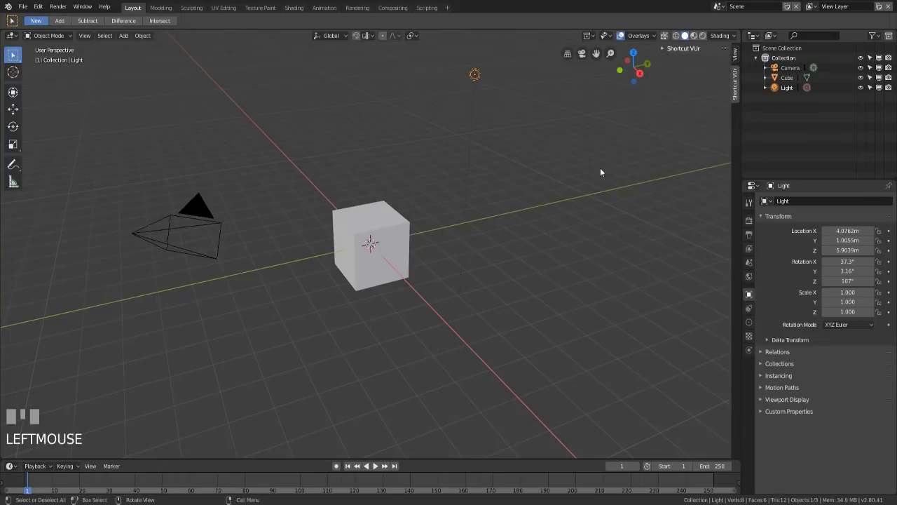
pyautogui.click(734, 56)
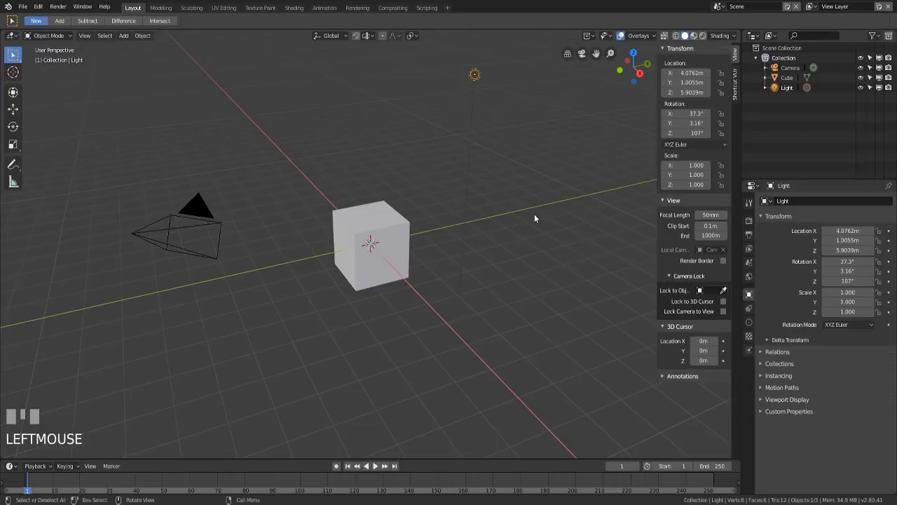
pyautogui.press('n')
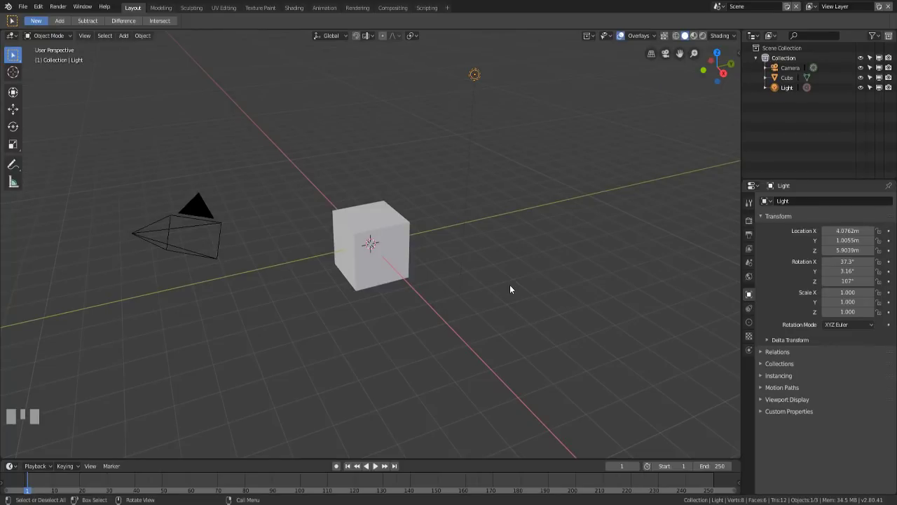
# - Practise adding and subtracting box selections, box-select the camera, cube and light, and show the Select Box tool's settings
pyautogui.click(369, 220)
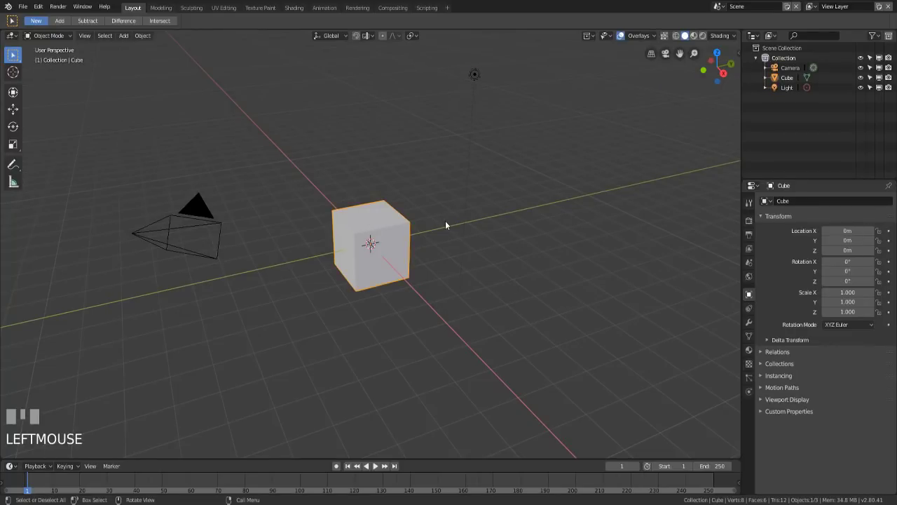
pyautogui.scroll(-2, 445, 220)
pyautogui.moveTo(456, 231)
pyautogui.mouseDown(button='middle')
pyautogui.moveTo(445, 227)
pyautogui.moveTo(455, 234)
pyautogui.mouseUp(button='middle')
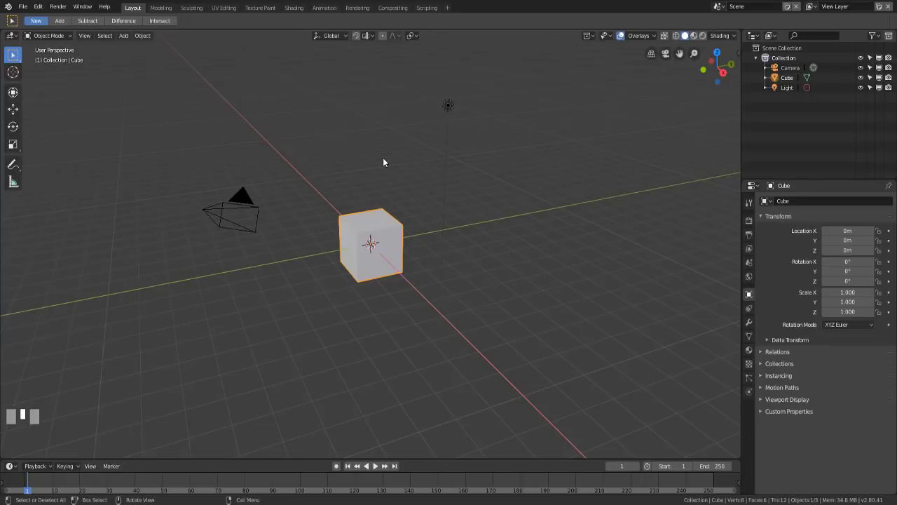
pyautogui.keyDown('shift'); pyautogui.moveTo(401, 96); pyautogui.dragTo(461, 327); pyautogui.keyUp('shift')
pyautogui.keyDown('ctrl'); pyautogui.moveTo(503, 159); pyautogui.dragTo(381, 344); pyautogui.keyUp('ctrl')
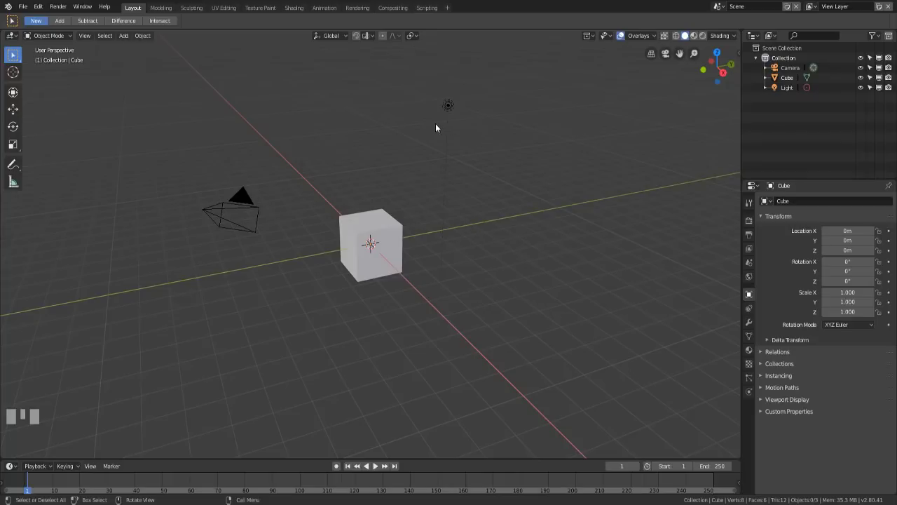
pyautogui.moveTo(203, 98); pyautogui.dragTo(590, 365)
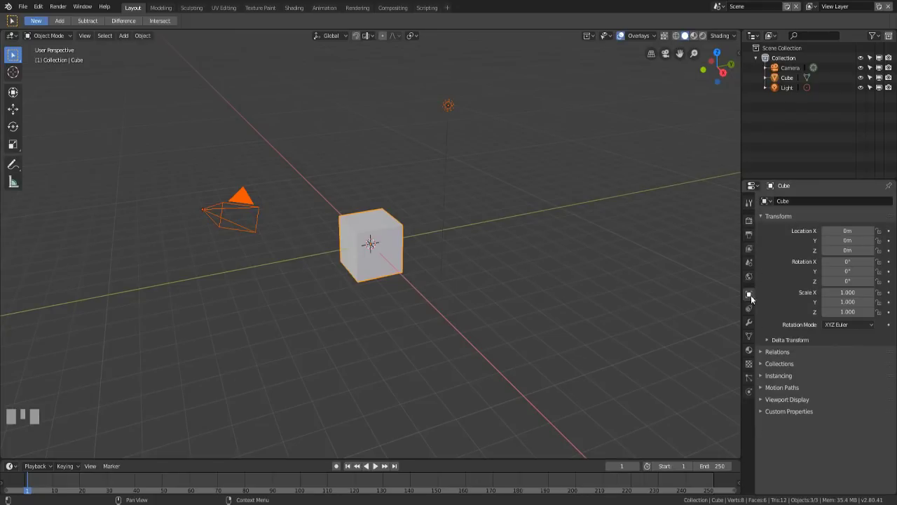
pyautogui.click(748, 204)
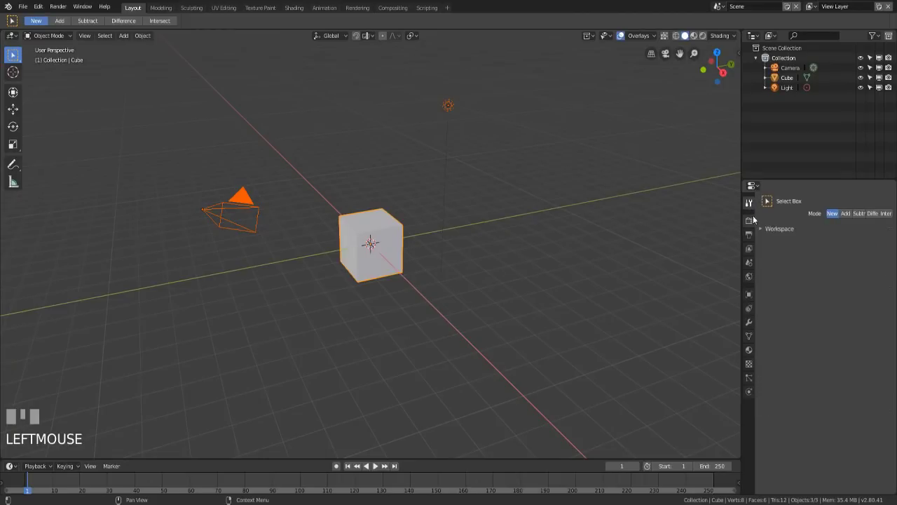
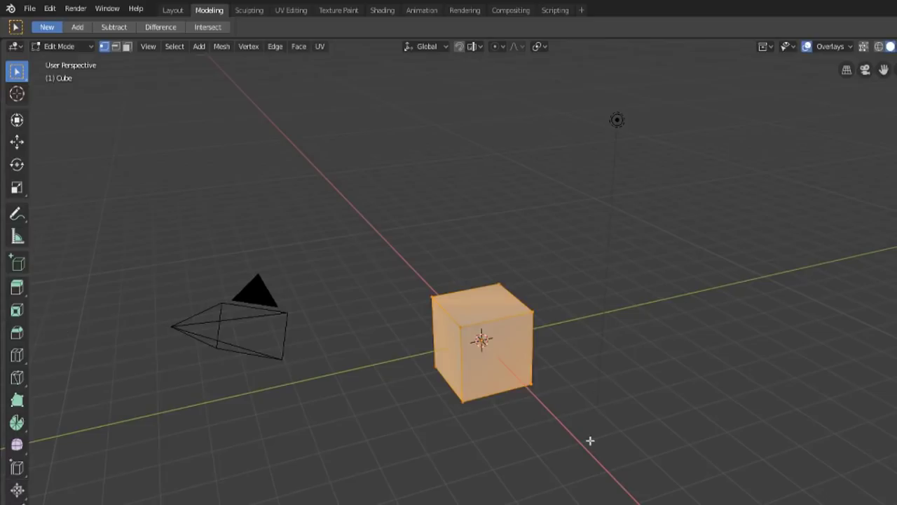
# - Look through the Sculpting, UV Editing, Texture Paint, Shading, Animation, Rendering, Compositing and Scripting workspaces, and return to Layout
pyautogui.click(249, 11)
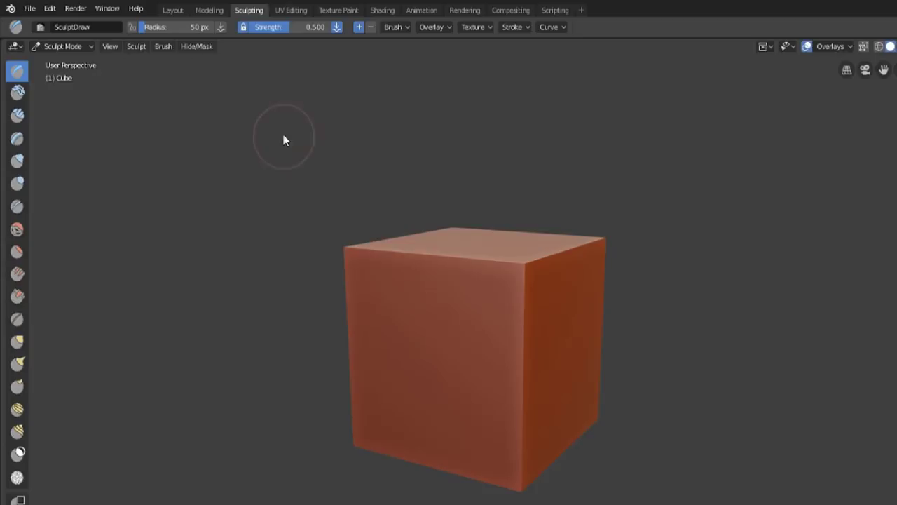
pyautogui.click(288, 12)
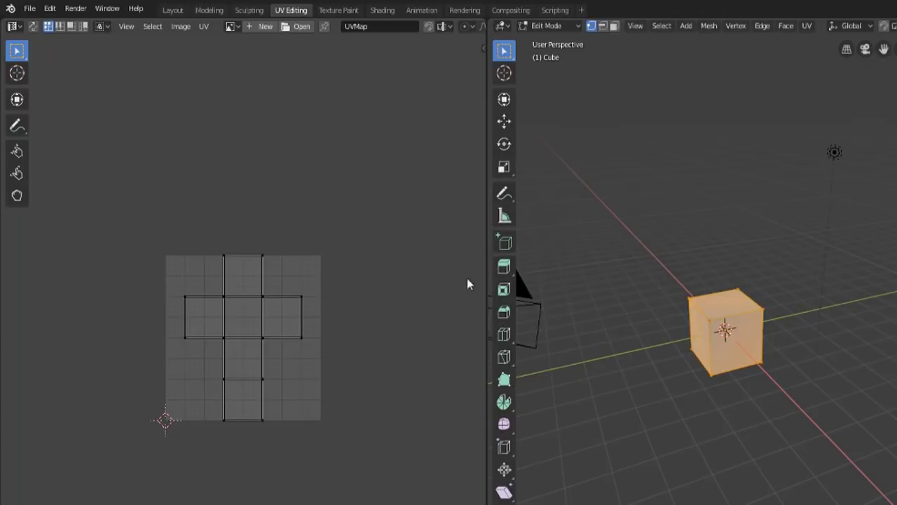
pyautogui.click(339, 10)
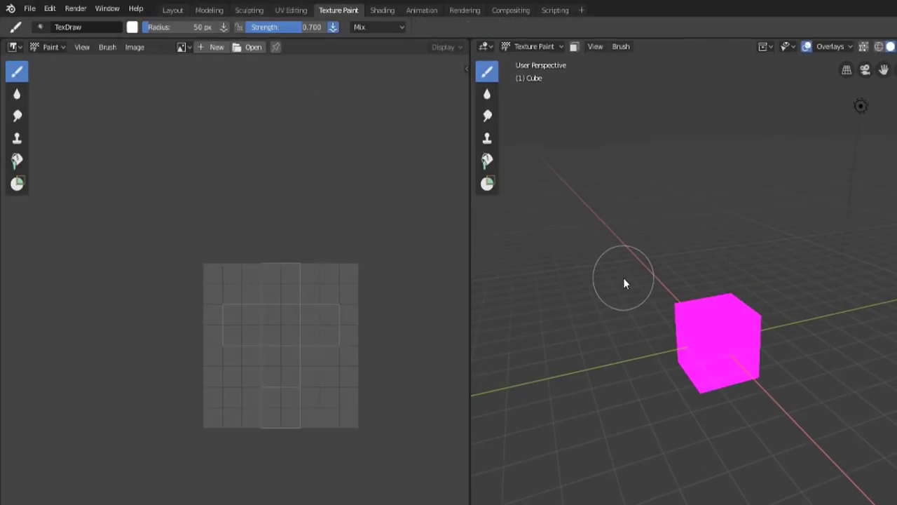
pyautogui.click(382, 11)
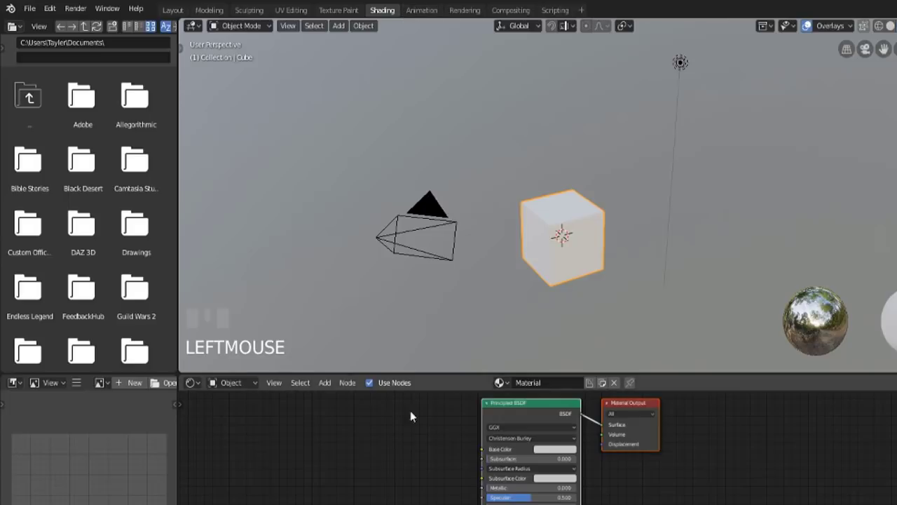
pyautogui.click(424, 10)
pyautogui.click(468, 11)
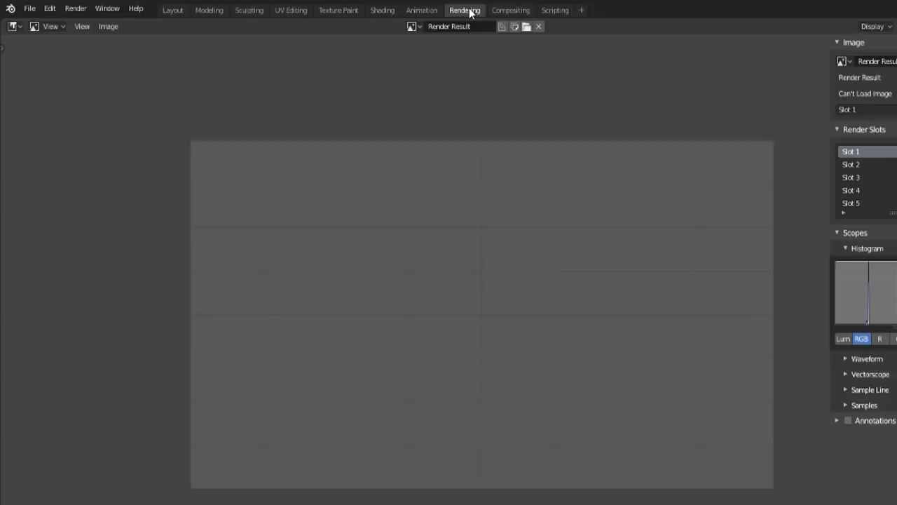
pyautogui.click(516, 10)
pyautogui.click(554, 11)
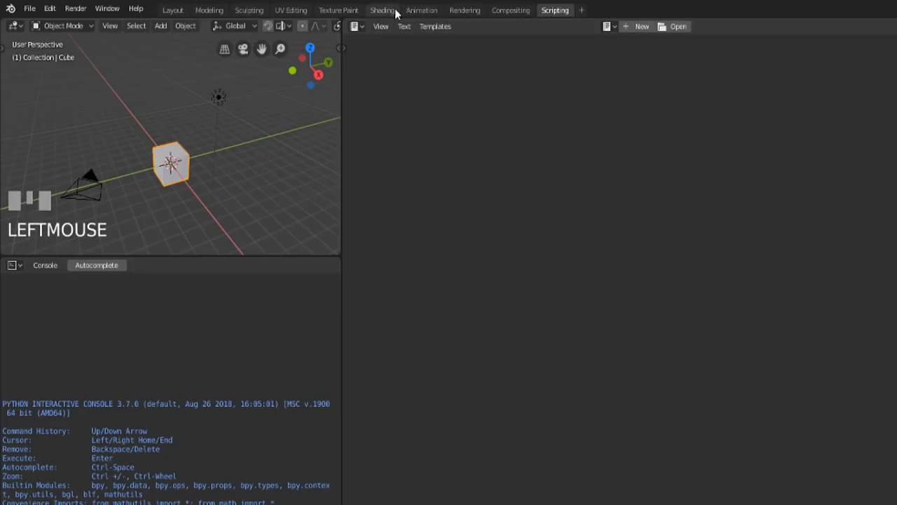
pyautogui.click(173, 11)
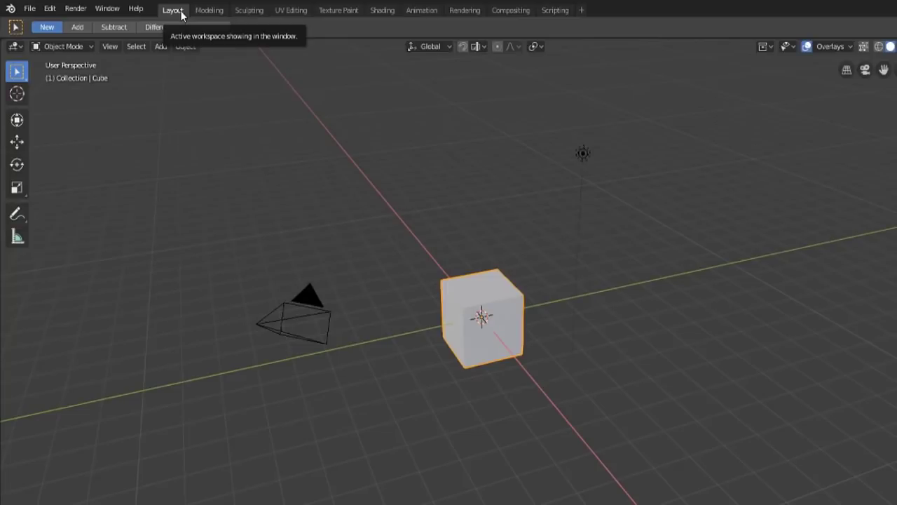
pyautogui.click(389, 12)
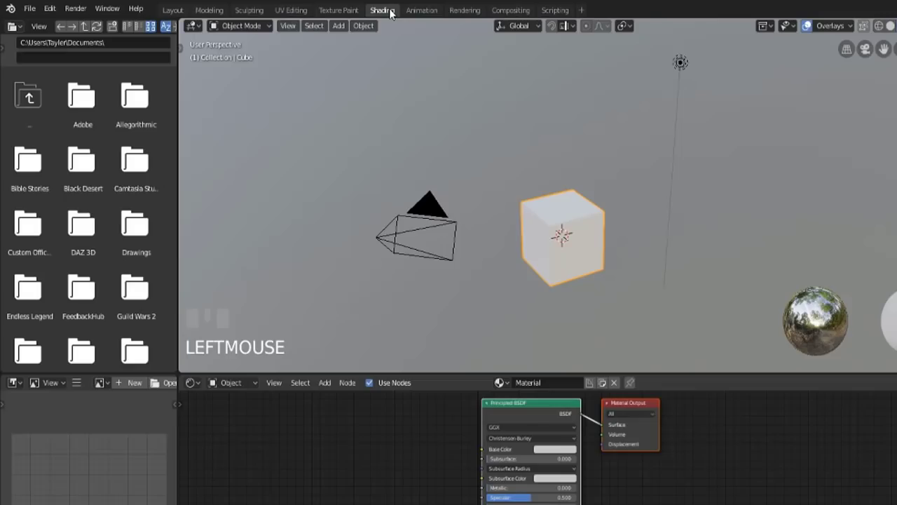
pyautogui.click(172, 10)
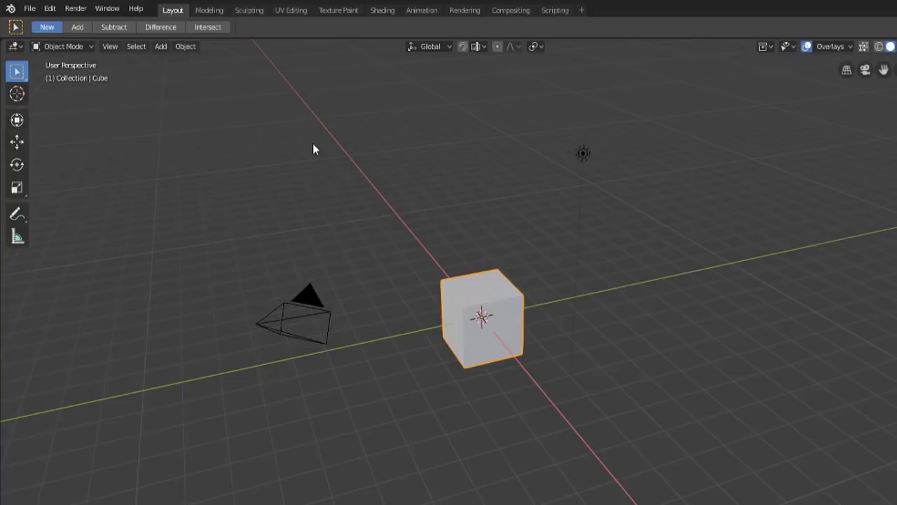
# - Box-select the camera, cube and light, try the Move tool, and switch to Select Circle with radius 25
pyautogui.moveTo(300, 110); pyautogui.dragTo(679, 428)
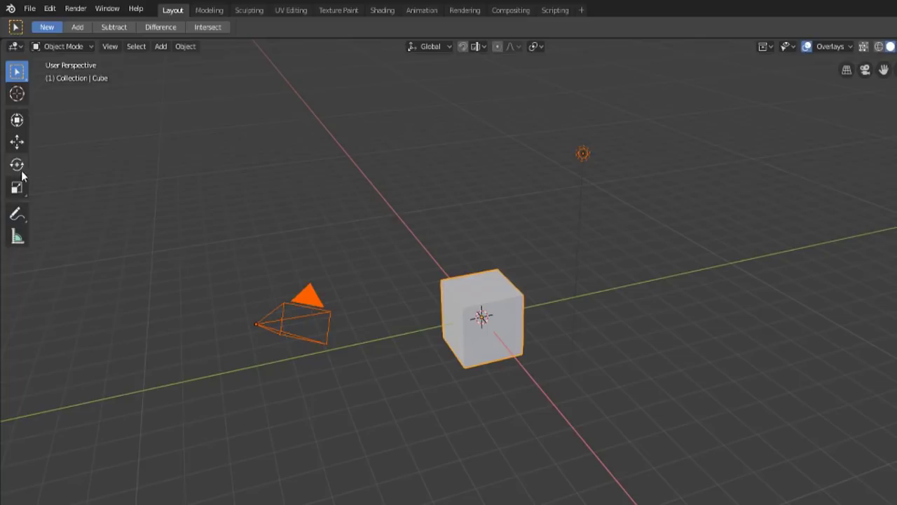
pyautogui.click(17, 143)
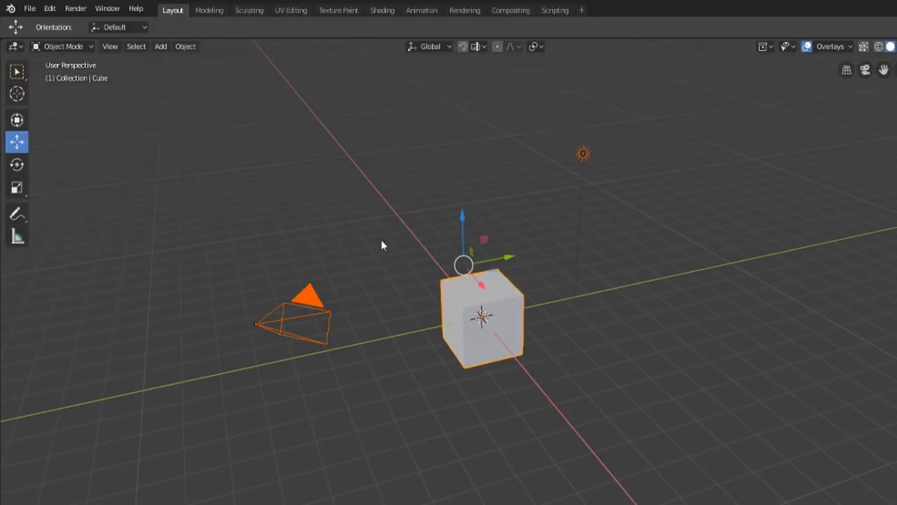
pyautogui.press('w')
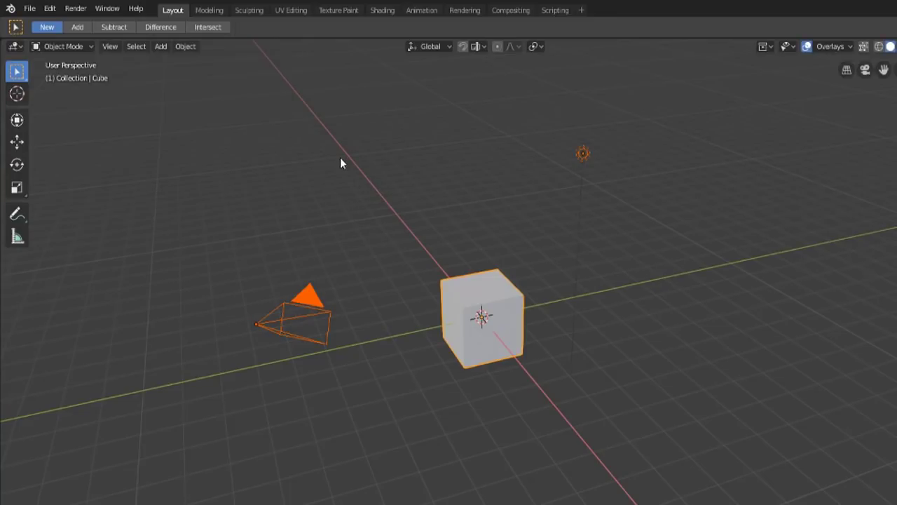
pyautogui.press('w')
pyautogui.scroll(-5, 339, 157)
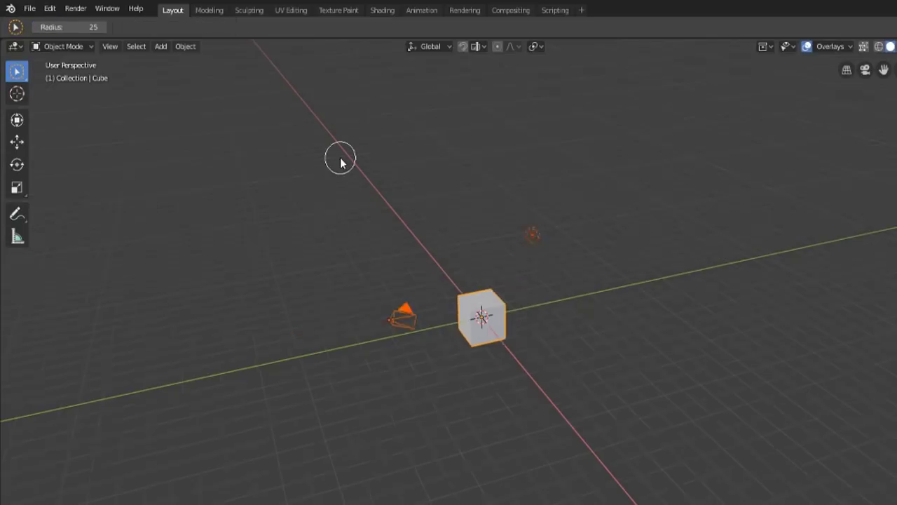
pyautogui.scroll(5, 370, 194)
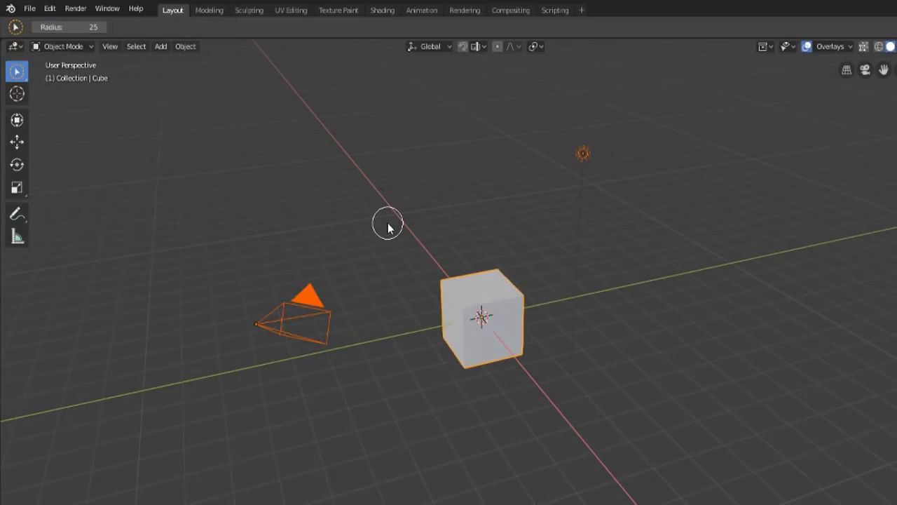
# - Switch to the plain Select tool, select the cube, light and camera one at a time, and extend the selection to all three
pyautogui.press('w')
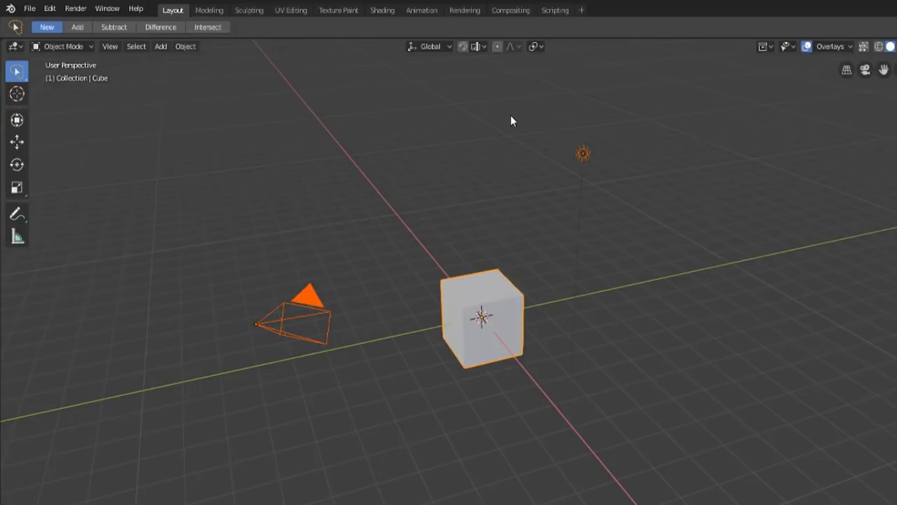
pyautogui.press('w')
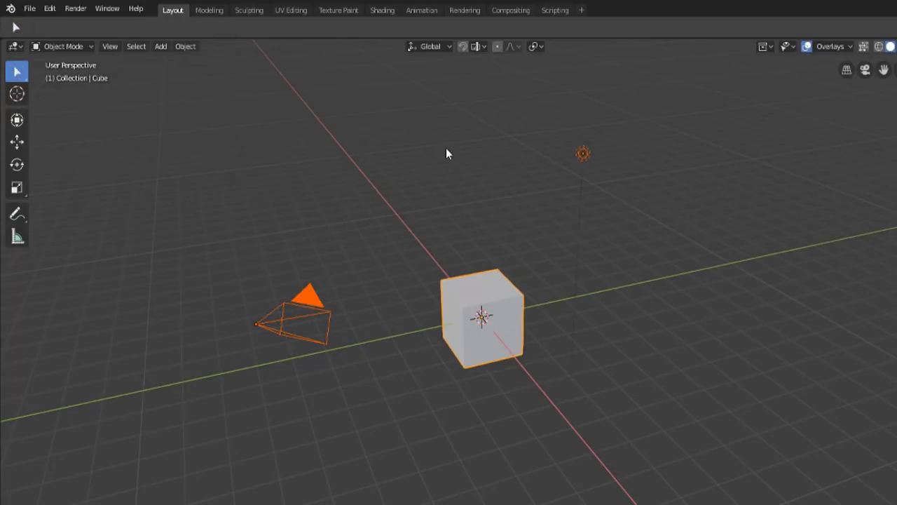
pyautogui.click(479, 316)
pyautogui.click(583, 154)
pyautogui.click(329, 306)
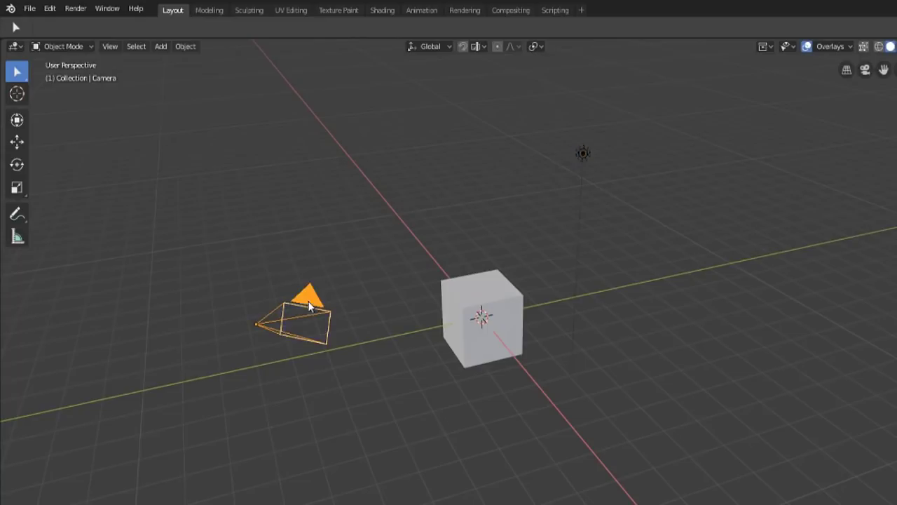
pyautogui.keyDown('shift'); pyautogui.click(470, 297); pyautogui.keyUp('shift')
pyautogui.keyDown('shift'); pyautogui.click(584, 152); pyautogui.keyUp('shift')
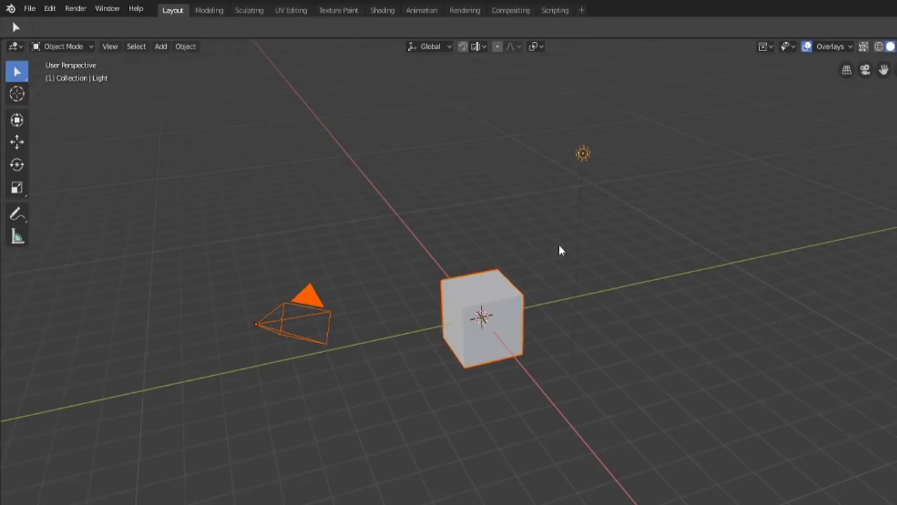
# - Switch to Select Box in New mode, box-select the camera, and replace that selection with the cube and light
pyautogui.press('w')
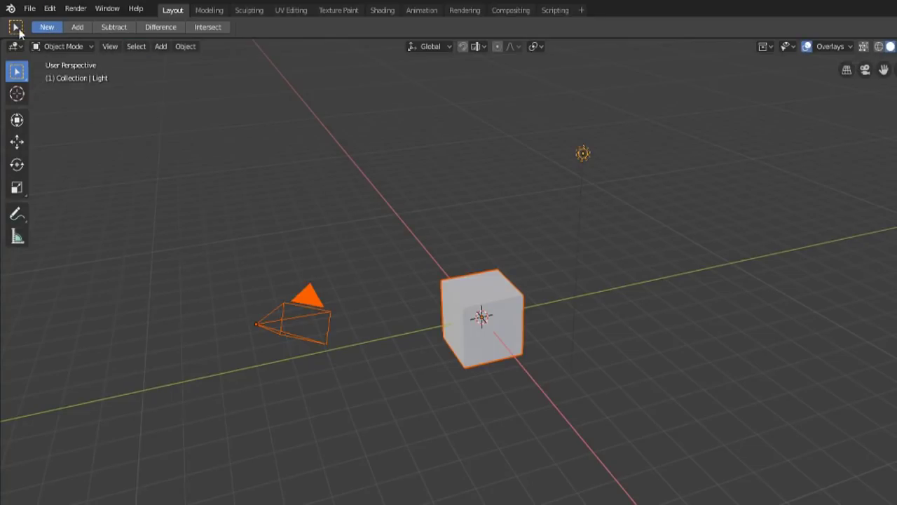
pyautogui.moveTo(187, 225); pyautogui.dragTo(333, 359)
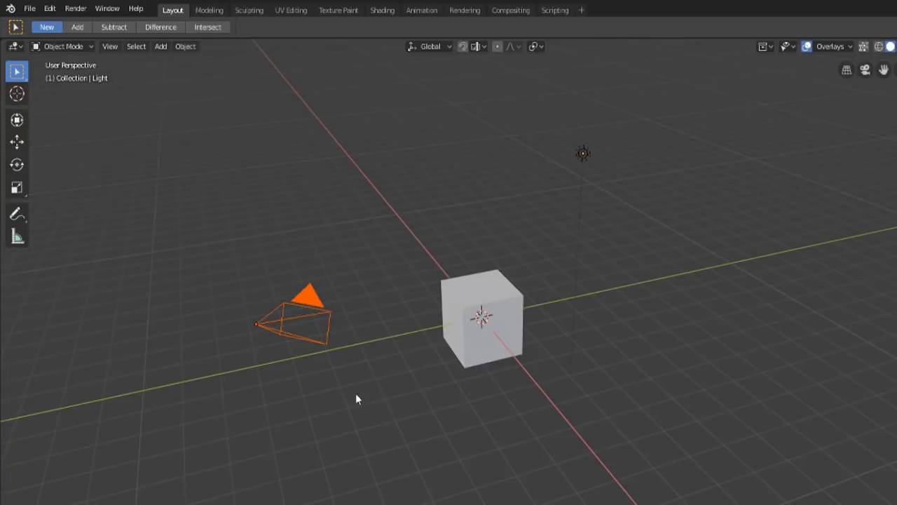
pyautogui.moveTo(360, 161); pyautogui.dragTo(759, 433)
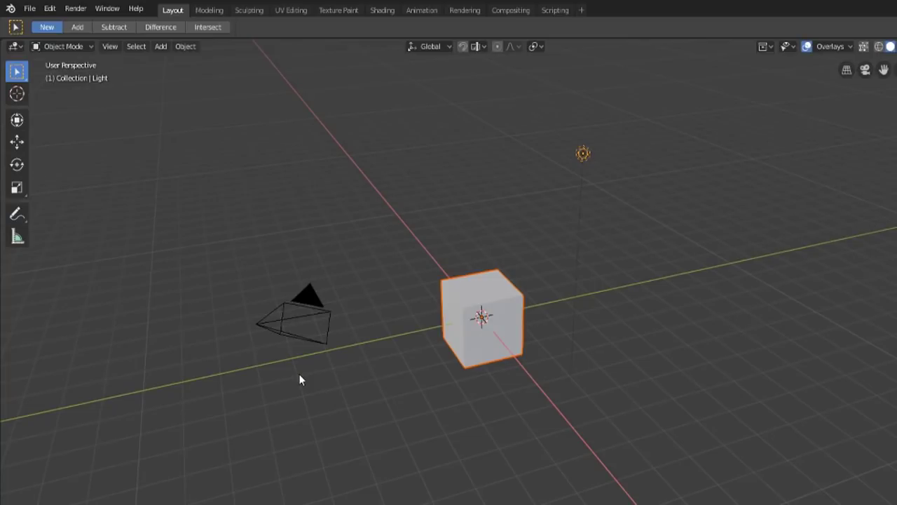
# - Box-select the camera in Add mode to include it, and remove it from the selection in Subtract mode
pyautogui.click(77, 27)
pyautogui.moveTo(167, 259); pyautogui.dragTo(371, 437)
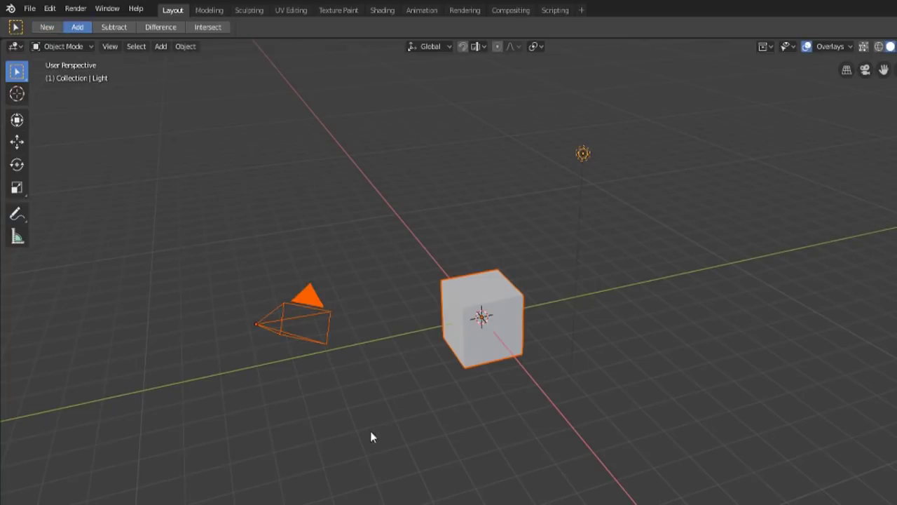
pyautogui.click(106, 27)
pyautogui.moveTo(196, 212); pyautogui.dragTo(360, 442)
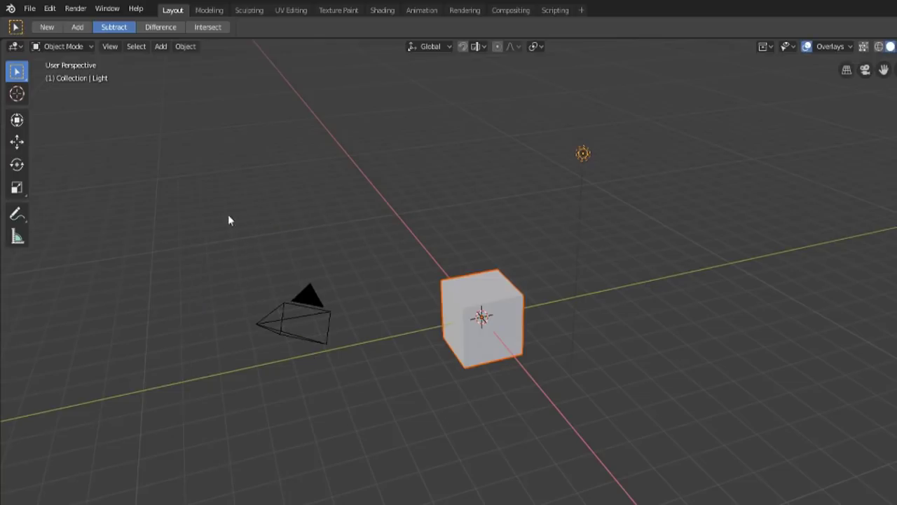
# - Invert the selection state of the camera and cube with a Difference box selection, and return the mode to New
pyautogui.click(160, 28)
pyautogui.moveTo(238, 139); pyautogui.dragTo(540, 496)
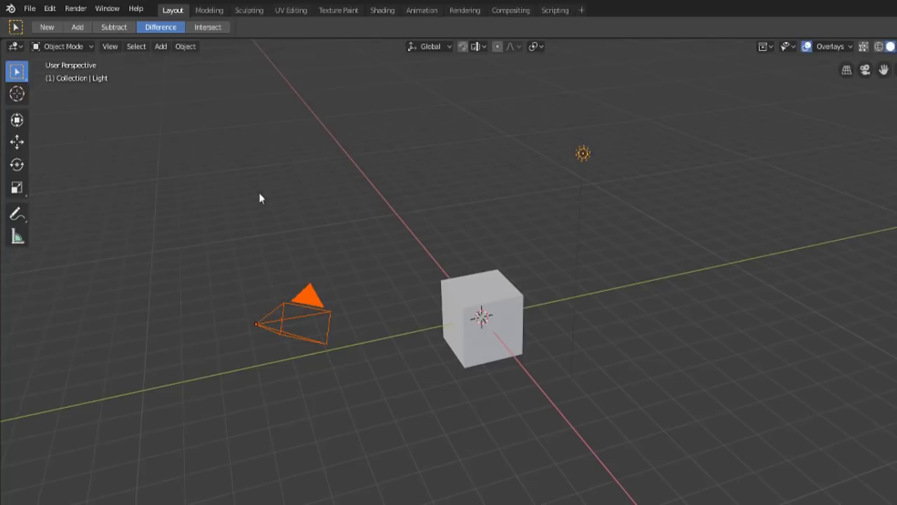
pyautogui.click(53, 26)
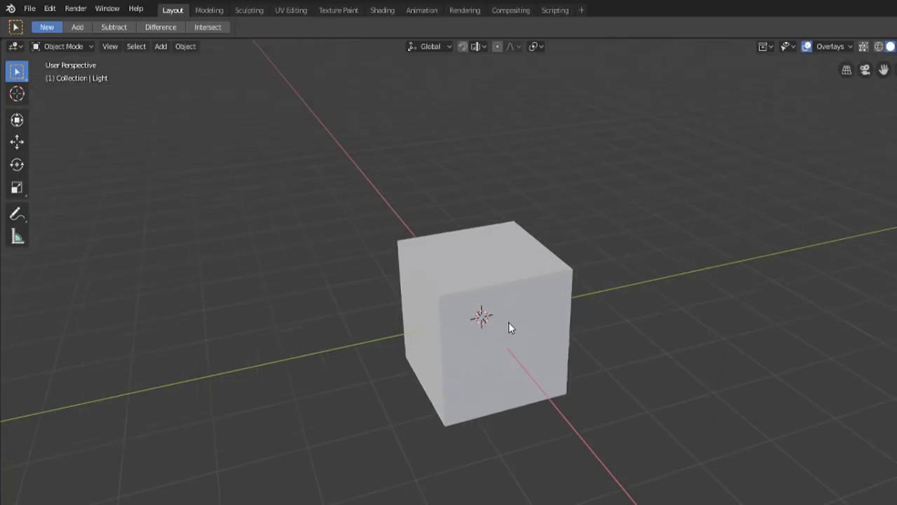
# - Try placing the 3D cursor at several empty spots with the Cursor tool, and reset it to the world origin
pyautogui.moveTo(509, 323); pyautogui.dragTo(494, 316, button='middle')
pyautogui.click(17, 93)
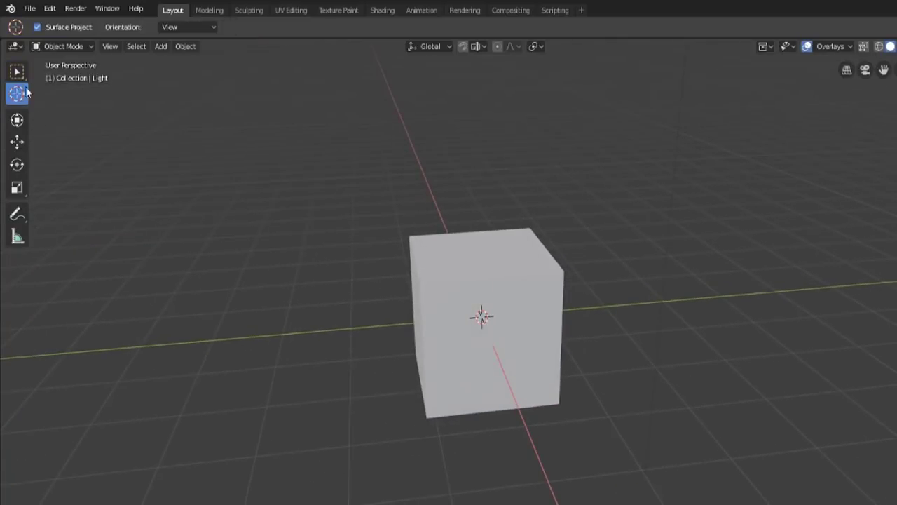
pyautogui.click(295, 103)
pyautogui.click(569, 139)
pyautogui.click(662, 184)
pyautogui.hotkey('shift', 'c')
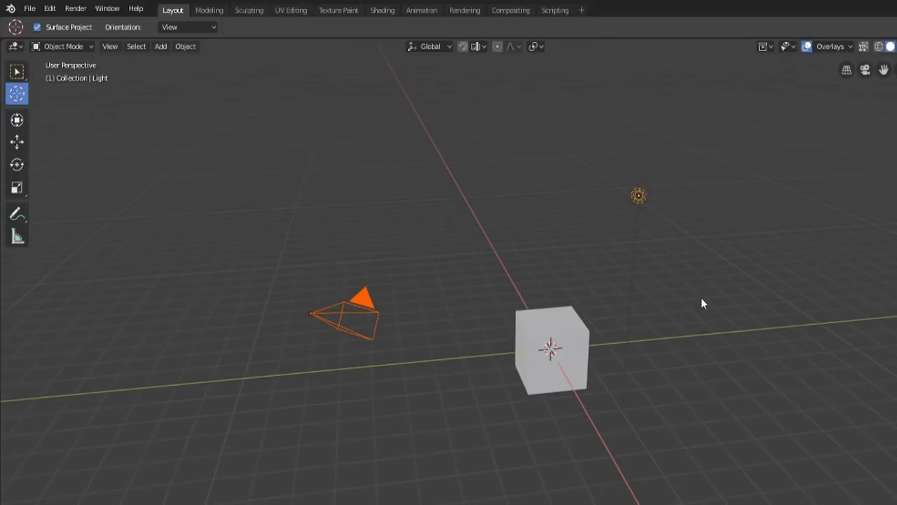
# - Place the 3D cursor in the empty space above the camera and orbit to check its position
pyautogui.moveTo(683, 290); pyautogui.dragTo(661, 283, button='middle')
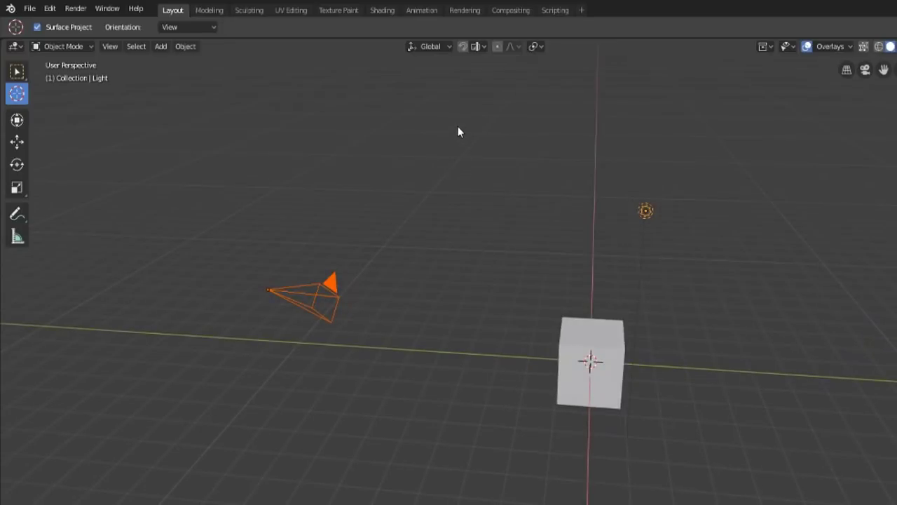
pyautogui.click(349, 95)
pyautogui.moveTo(479, 194); pyautogui.dragTo(201, 183, button='middle')
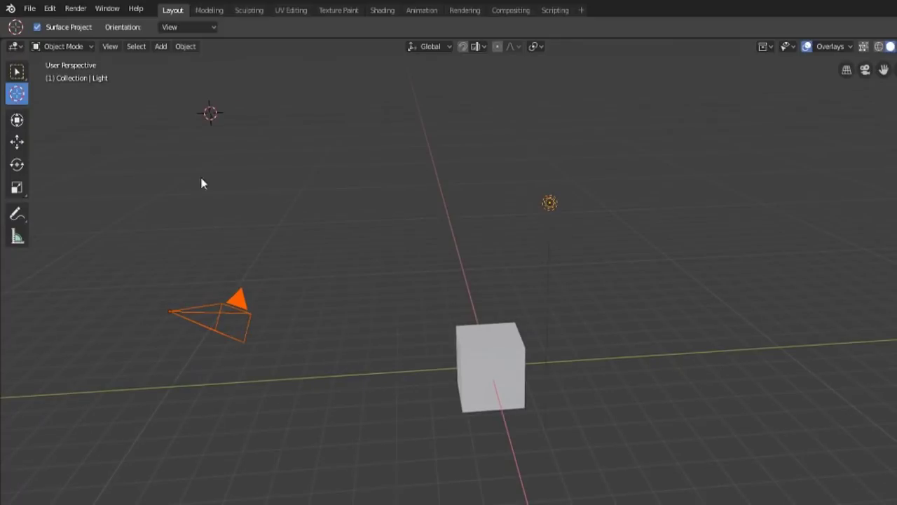
# - Return to Select Box, select the cube, and frame it in the viewport to orbit around it
pyautogui.press('w')
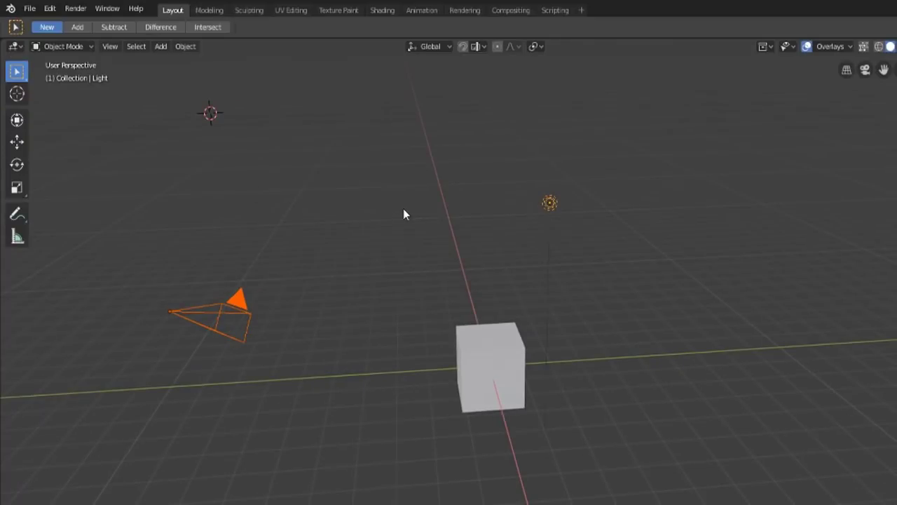
pyautogui.click(485, 344)
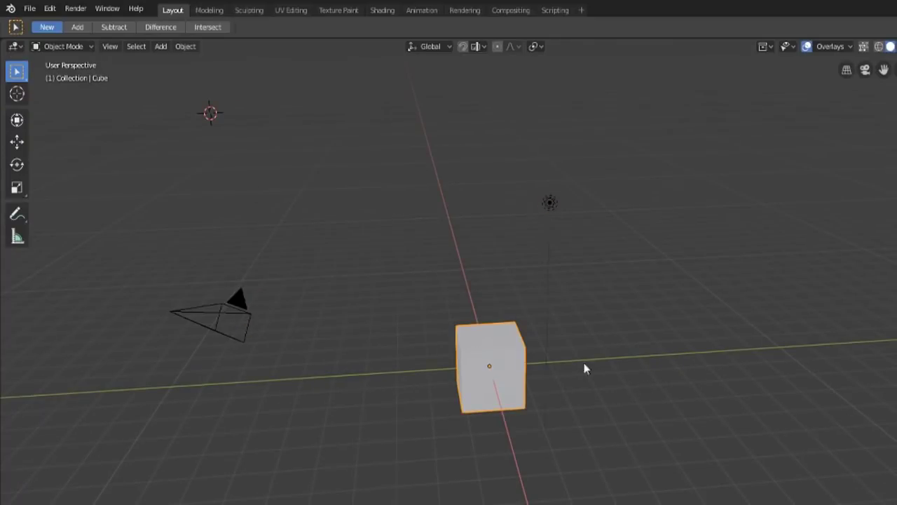
pyautogui.press('KP_Decimal')
pyautogui.moveTo(524, 340); pyautogui.dragTo(501, 213, button='middle')
pyautogui.moveTo(515, 326); pyautogui.dragTo(417, 261, button='middle')
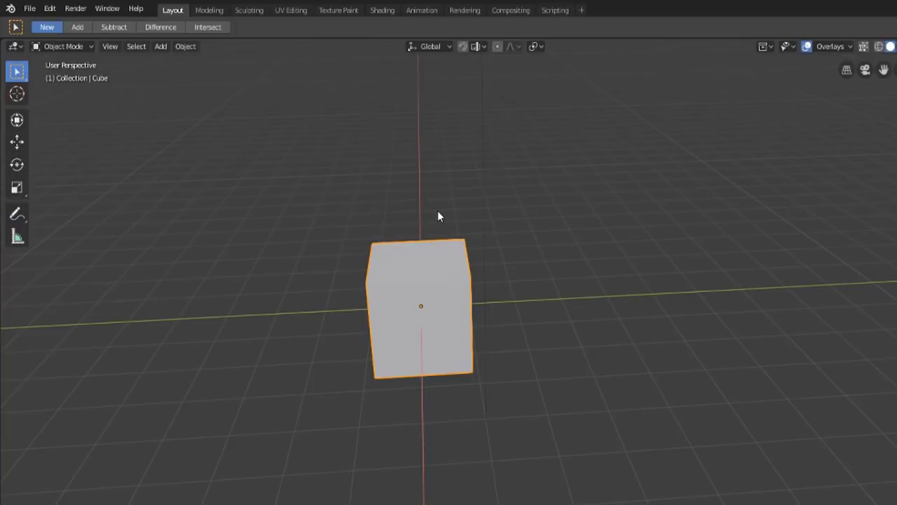
# - Call up the quick tool list at the pointer and activate the Transform tool for the cube
pyautogui.hotkey('shift', 'space')
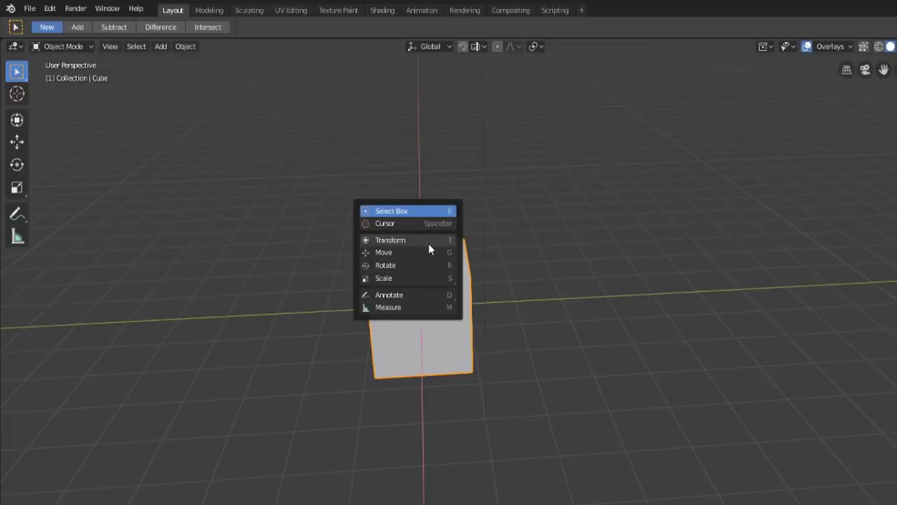
pyautogui.press('t')
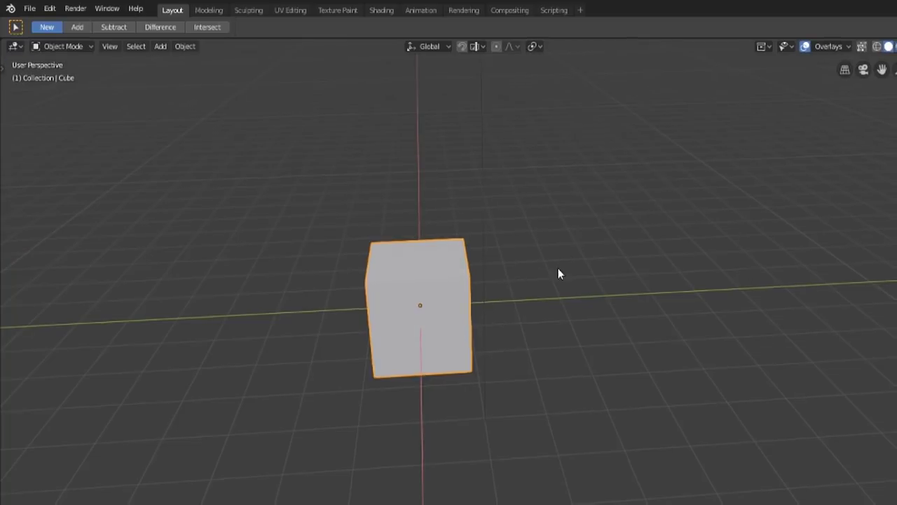
pyautogui.press('t')
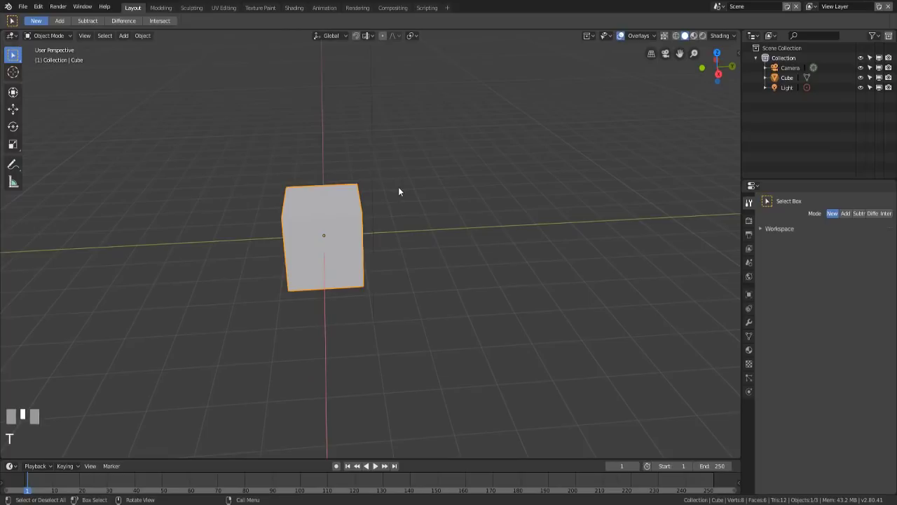
pyautogui.hotkey('shift', 'space')
pyautogui.press('t')
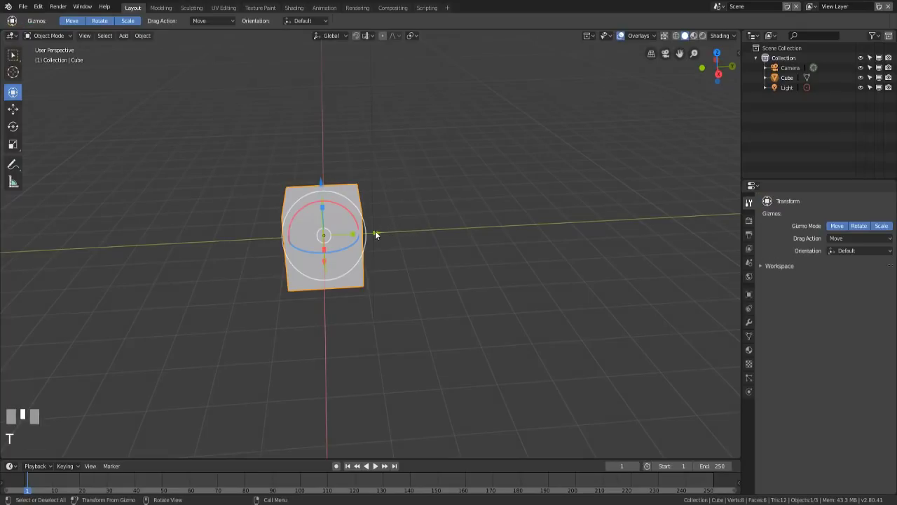
# - Hide and show the viewport toolbar several times, leaving it shown
pyautogui.press('t')
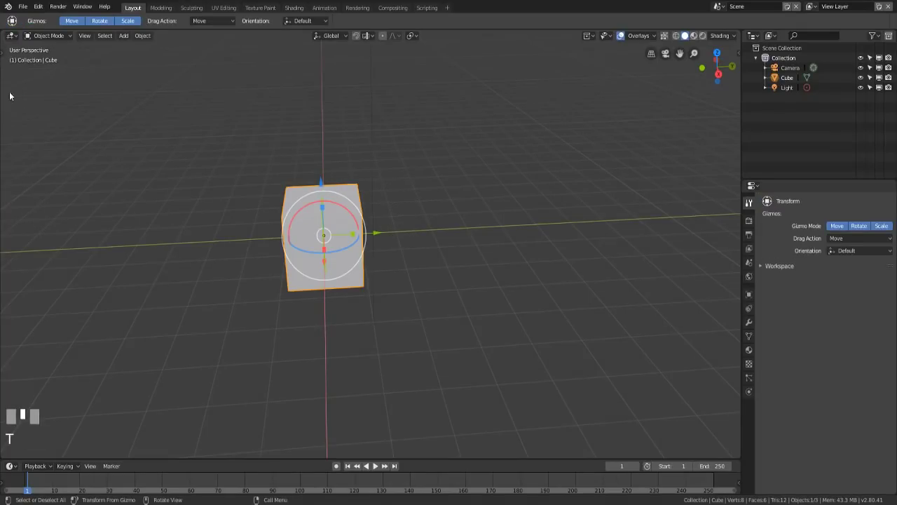
pyautogui.press('t')
pyautogui.press('t')
pyautogui.press('t')
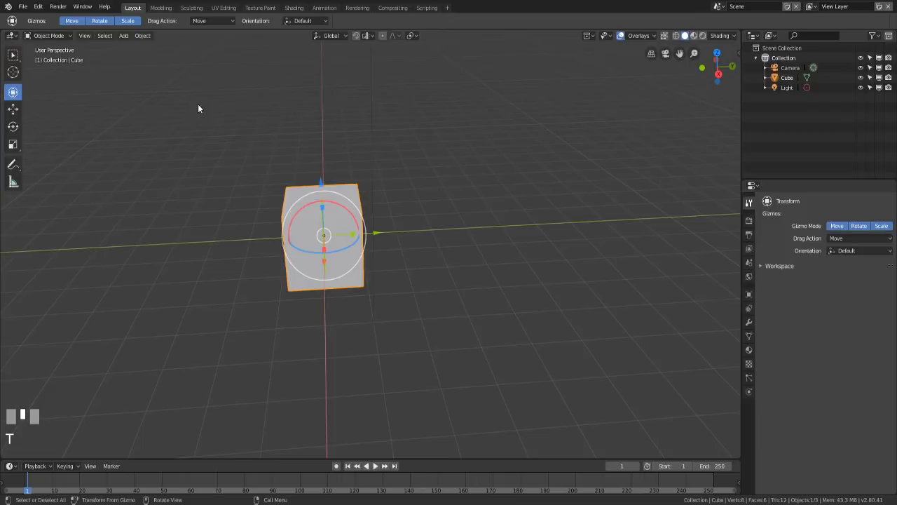
pyautogui.press('t')
pyautogui.press('t')
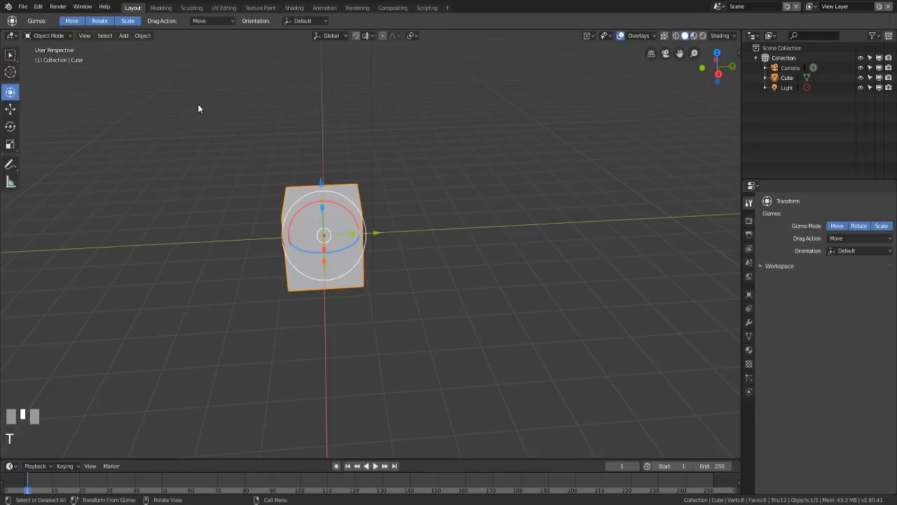
pyautogui.press('t')
pyautogui.press('t')
# - Show and hide the viewport sidebar to view the cube's transform values, leaving it hidden
pyautogui.press('n')
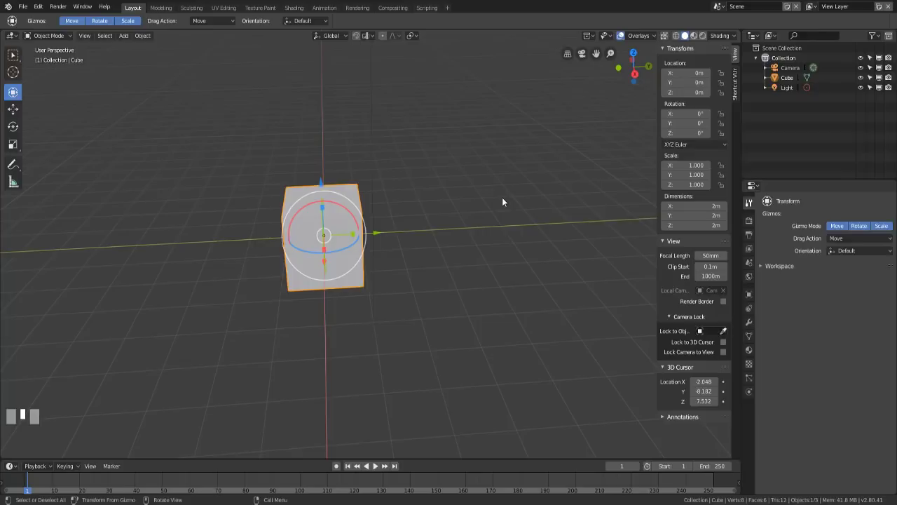
pyautogui.press('n')
pyautogui.press('n')
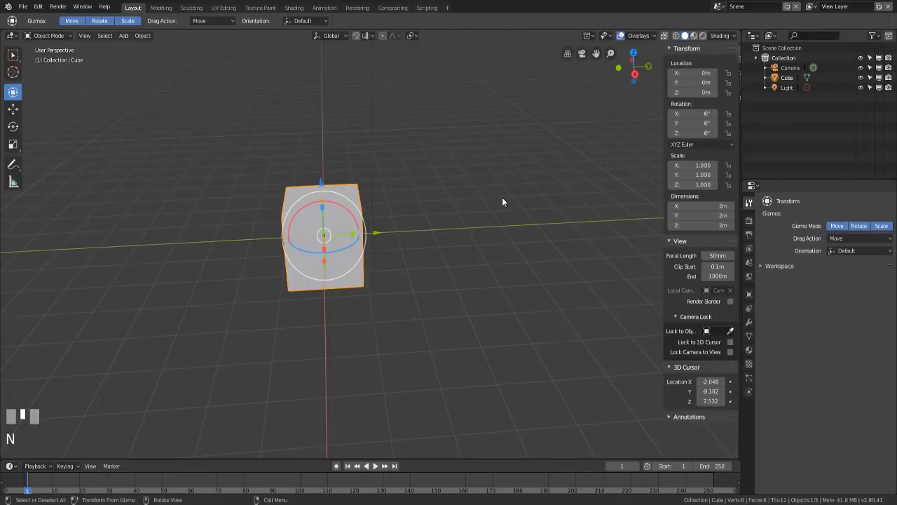
pyautogui.press('n')
pyautogui.press('n')
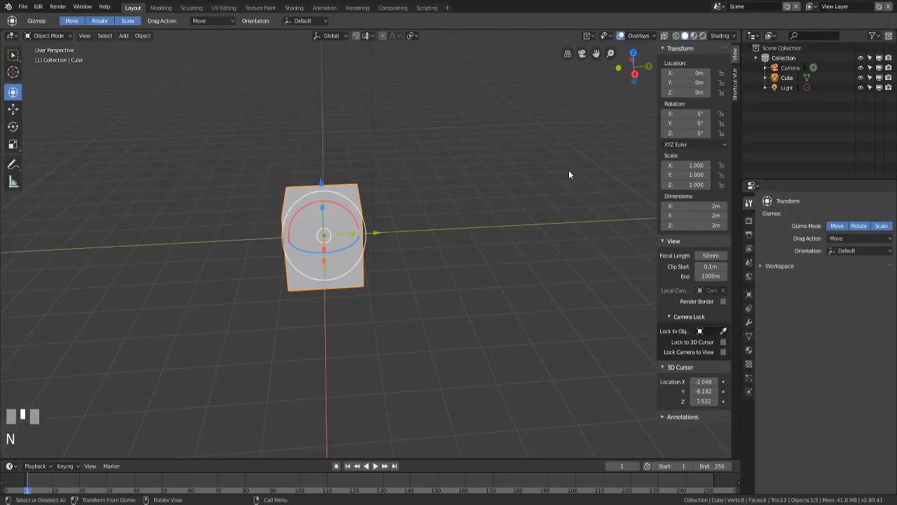
pyautogui.press('n')
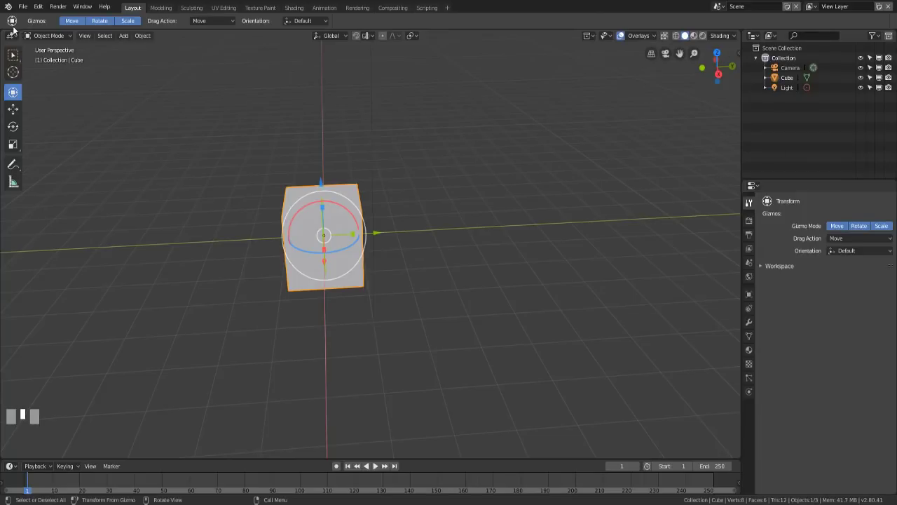
# - Activate the Move tool on the cube, and switch to the Rotate tool
pyautogui.click(12, 109)
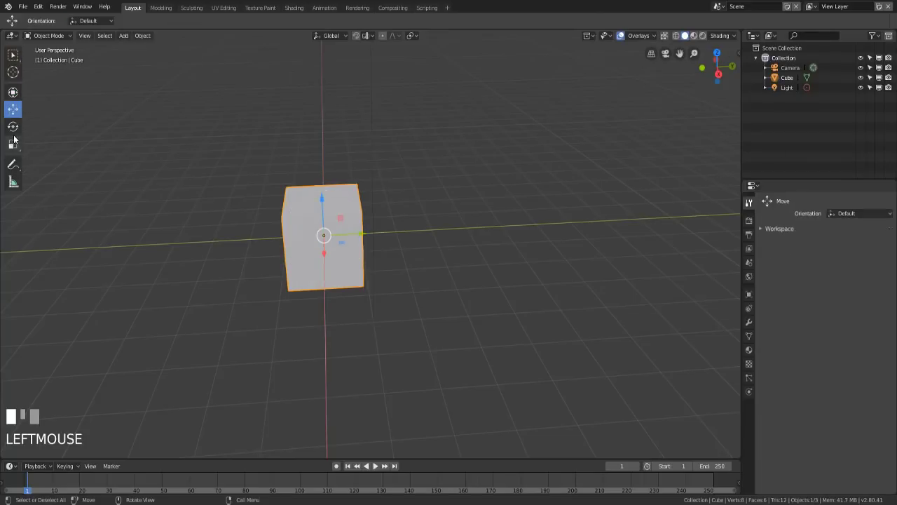
pyautogui.click(13, 127)
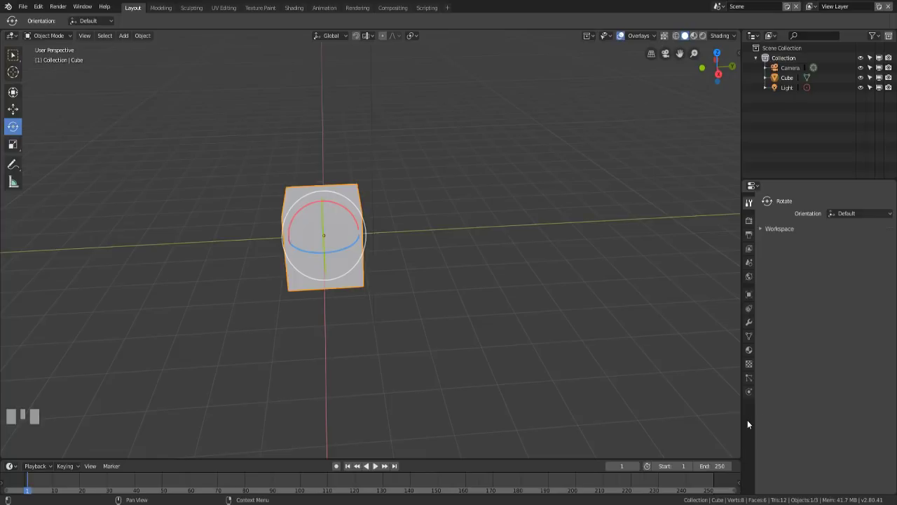
# - Browse the Properties editor categories for render, output, view layer, object, modifiers, object data and material
pyautogui.click(748, 220)
pyautogui.click(748, 234)
pyautogui.click(748, 249)
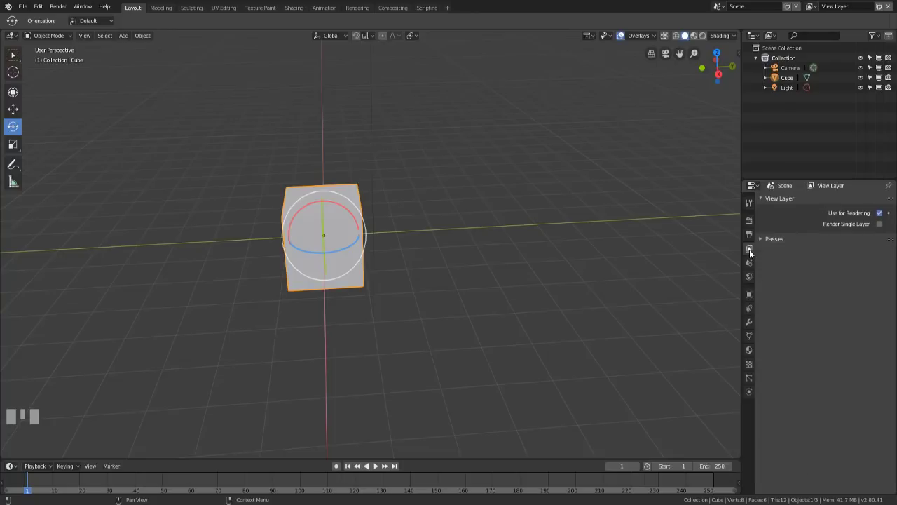
pyautogui.click(748, 295)
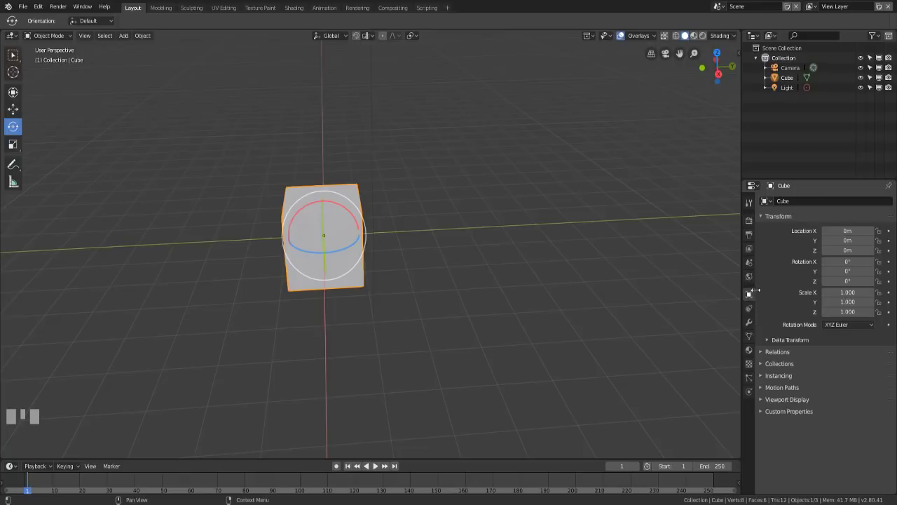
pyautogui.click(749, 323)
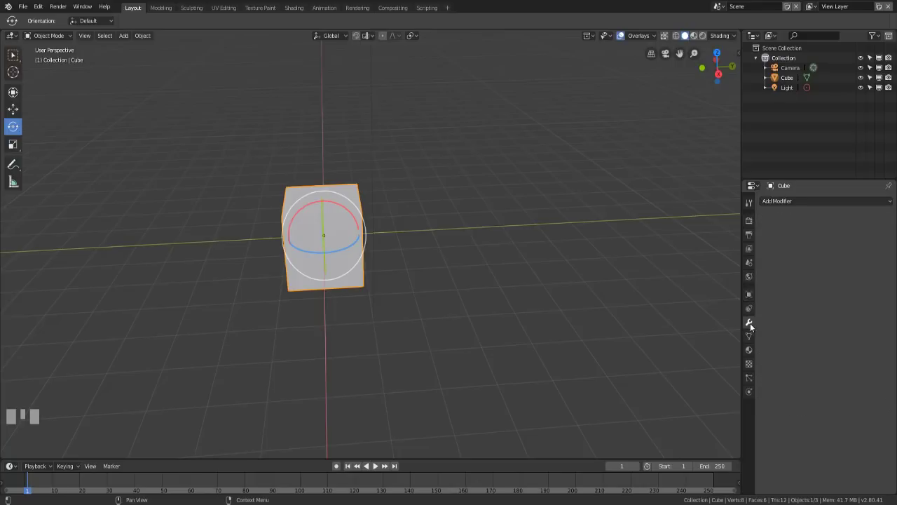
pyautogui.click(748, 335)
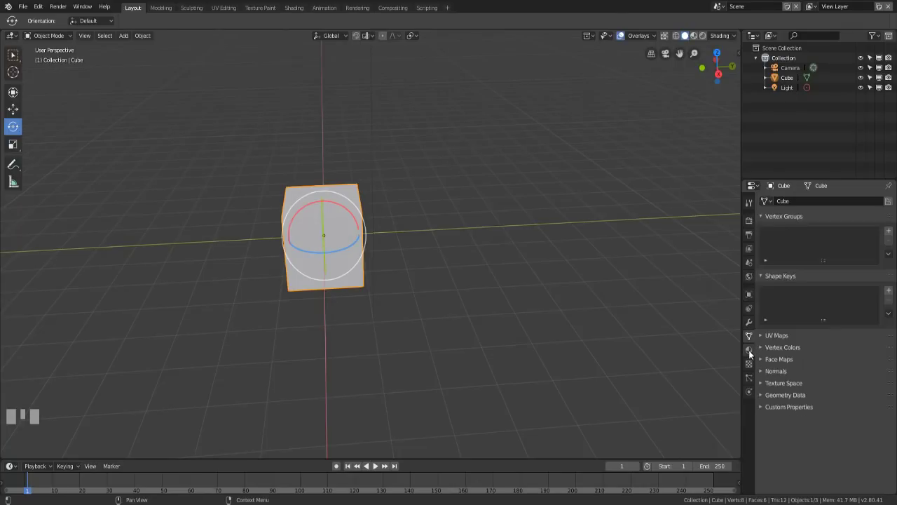
pyautogui.click(750, 350)
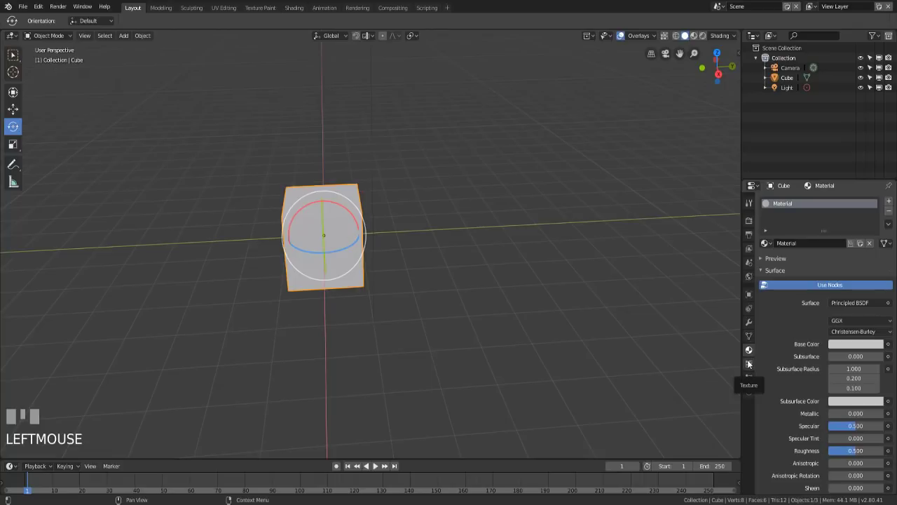
# - Return the Properties editor to the active tool settings, and expand and collapse the Workspace section
pyautogui.click(750, 202)
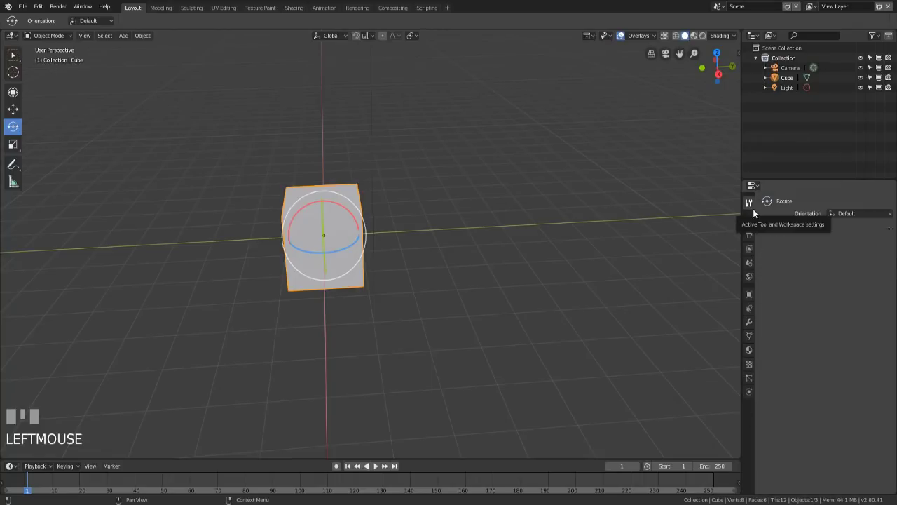
pyautogui.click(761, 228)
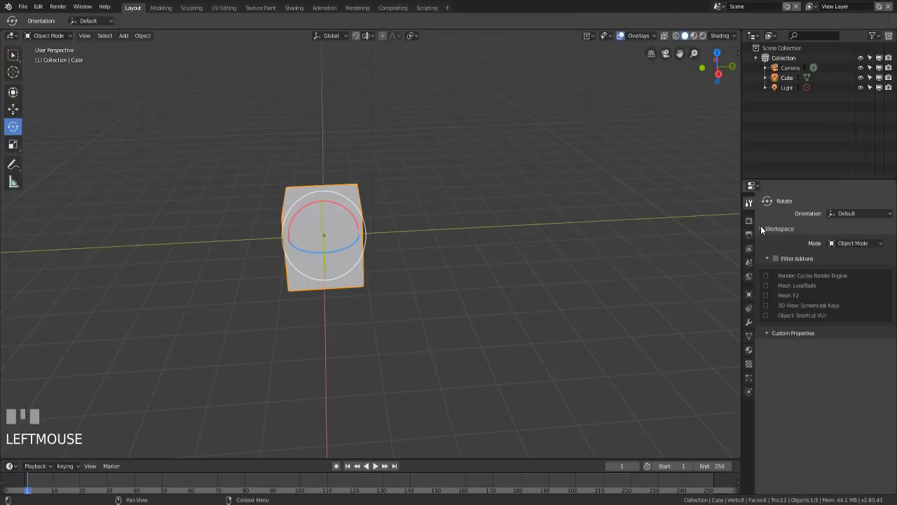
pyautogui.click(761, 228)
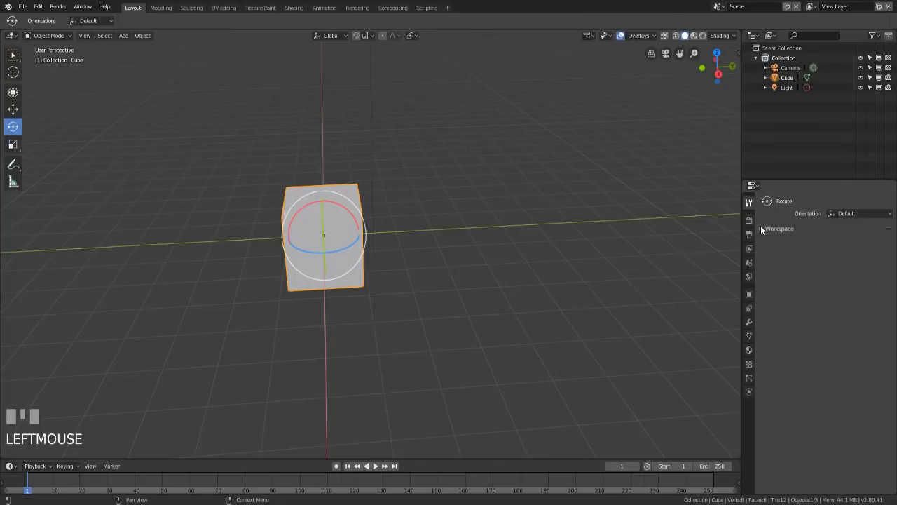
# - Activate the Select Box tool and view its Workspace settings in the Properties editor, leaving the section collapsed
pyautogui.click(13, 55)
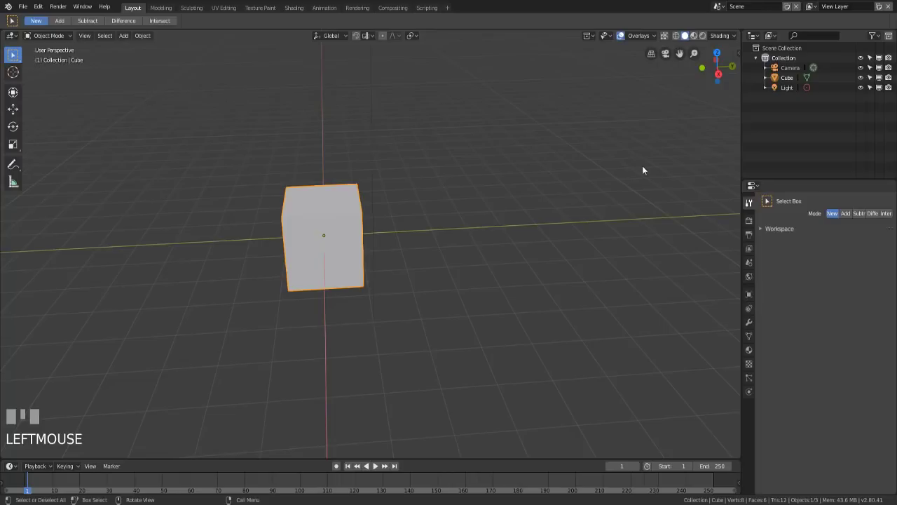
pyautogui.click(761, 230)
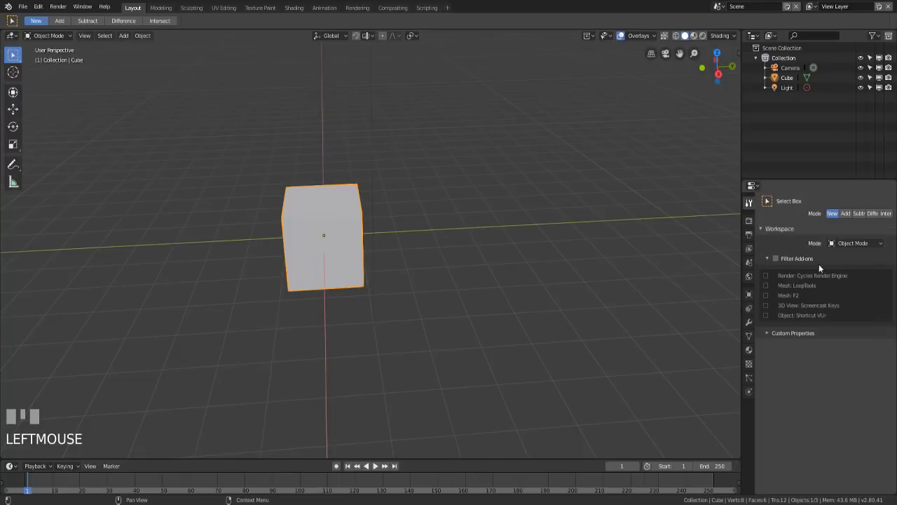
pyautogui.click(859, 244)
pyautogui.click(763, 228)
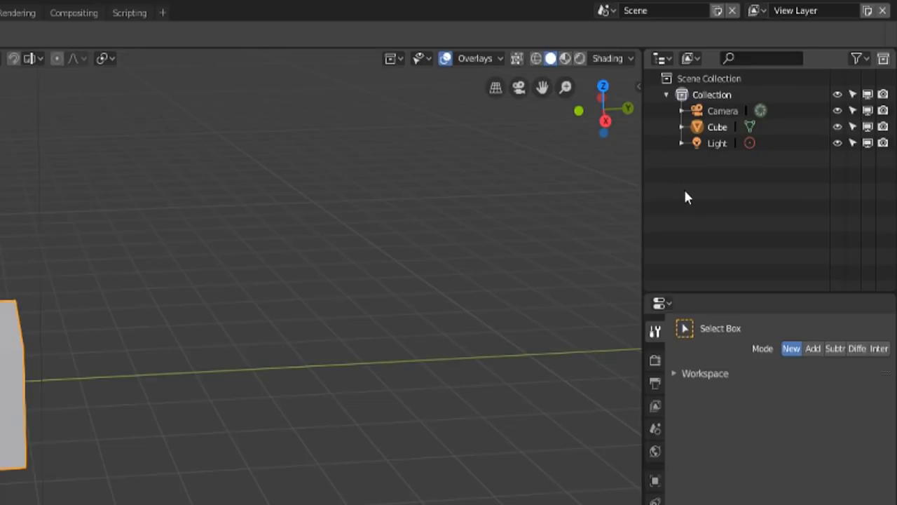
# - Add a new collection under the Scene Collection, and delete it
pyautogui.click(701, 80)
pyautogui.click(883, 58)
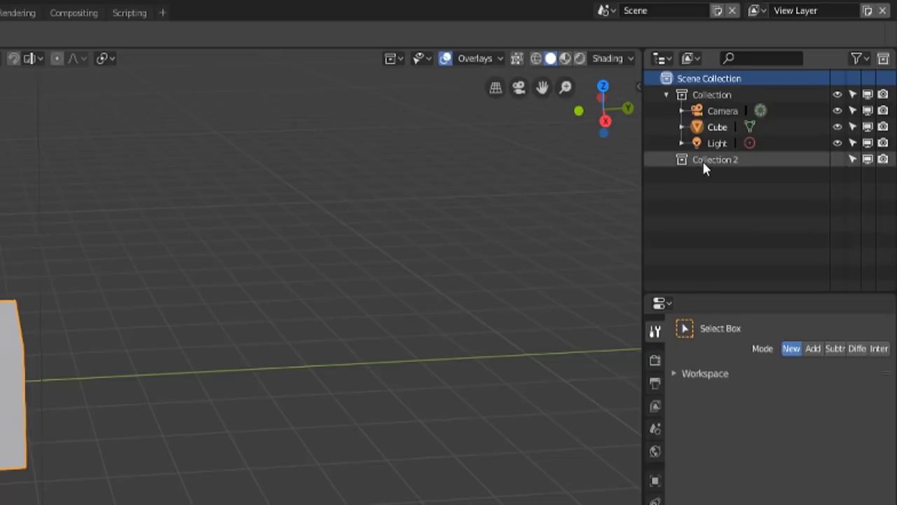
pyautogui.click(702, 159)
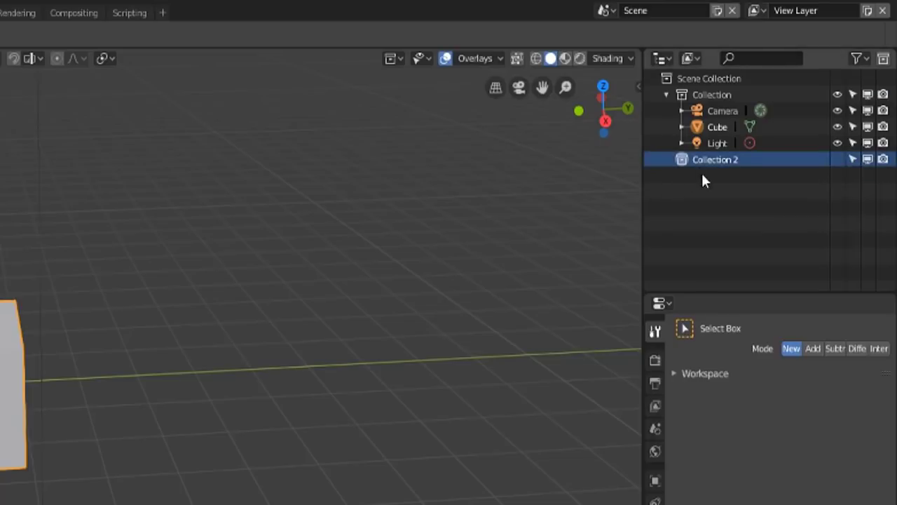
pyautogui.press('Delete')
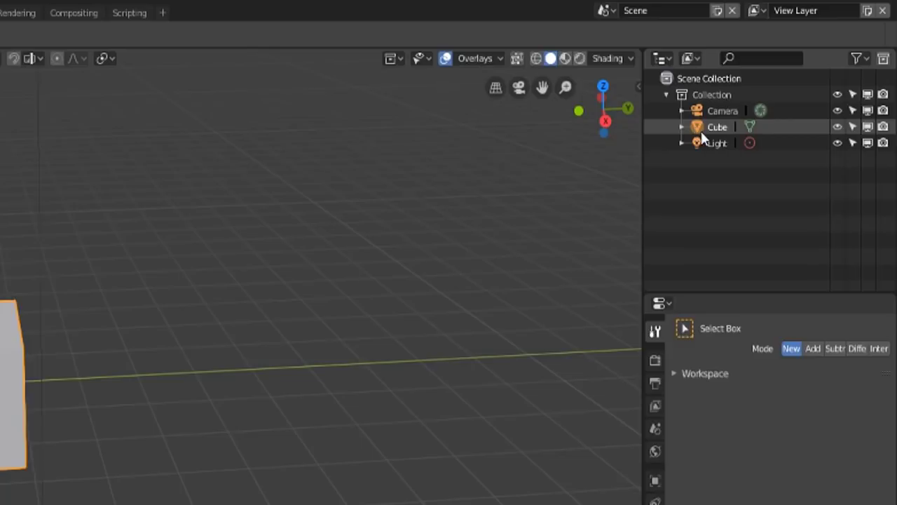
# - Parent the cube to the camera in the Outliner
pyautogui.moveTo(696, 128)
pyautogui.mouseDown()
pyautogui.moveTo(697, 105)
pyautogui.moveTo(705, 116)
pyautogui.mouseUp()
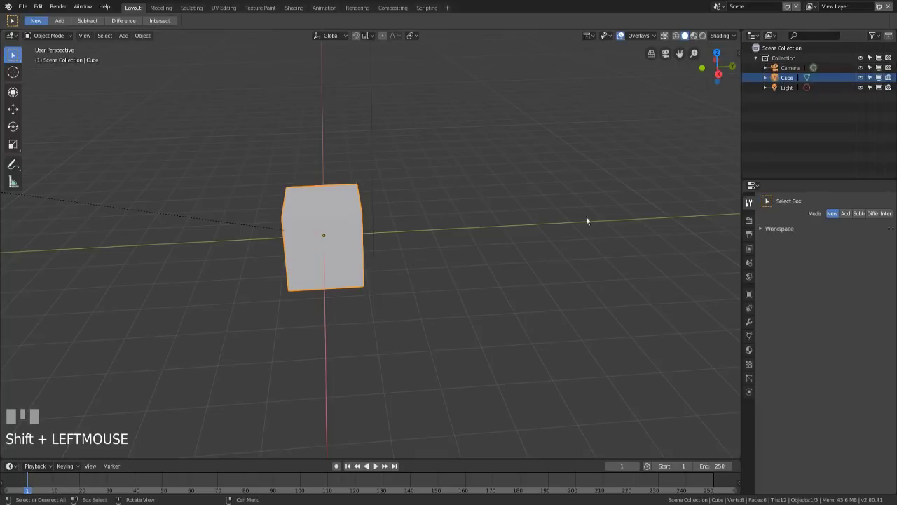
pyautogui.scroll(-4, 409, 264)
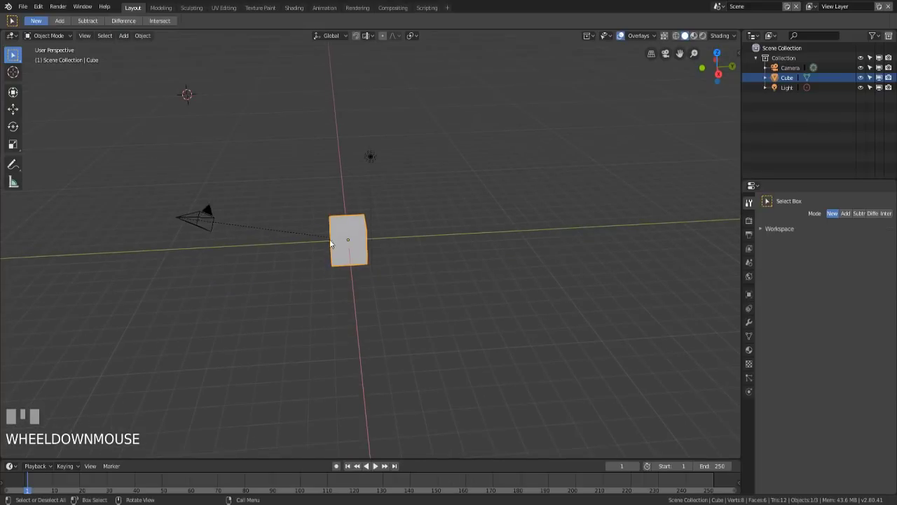
pyautogui.scroll(3, 277, 237)
pyautogui.keyDown('shift'); pyautogui.moveTo(256, 233); pyautogui.dragTo(325, 246, button='middle'); pyautogui.keyUp('shift')
pyautogui.scroll(2, 352, 244)
pyautogui.scroll(-1, 321, 250)
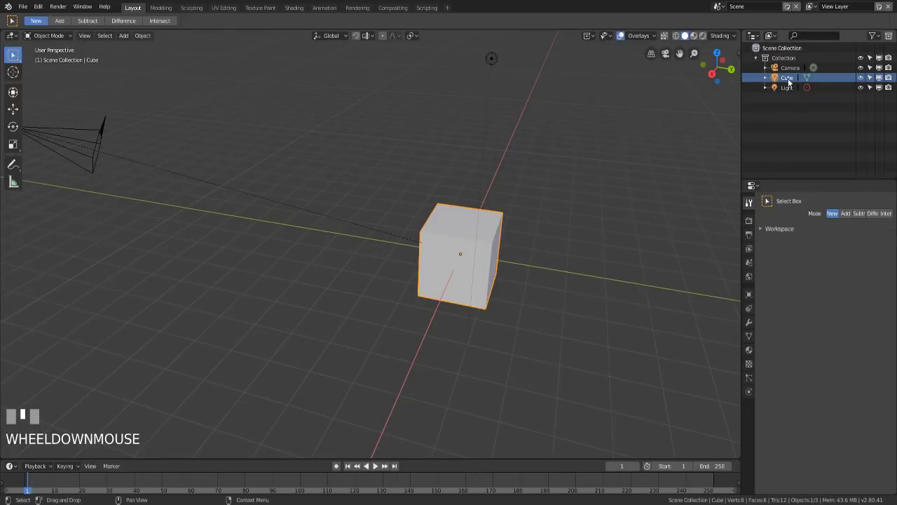
pyautogui.moveTo(687, 204); pyautogui.dragTo(429, 277, button='middle')
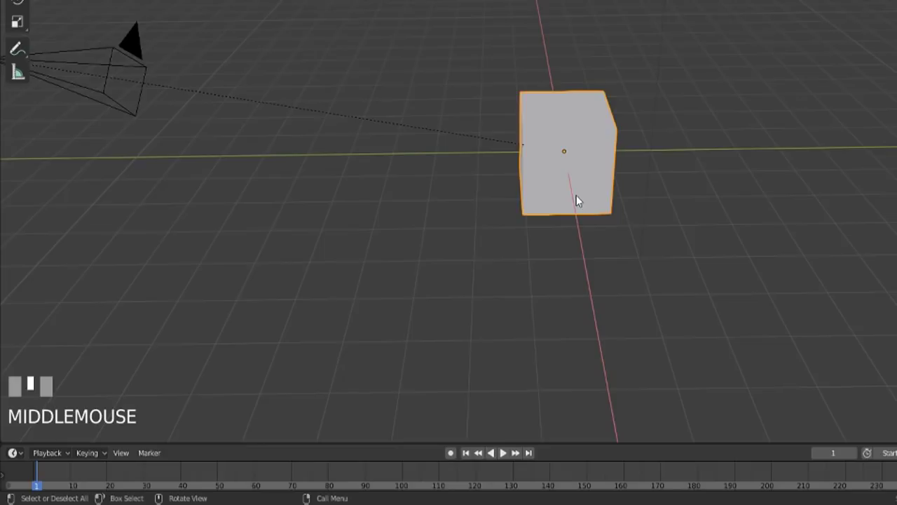
# - Deselect and reselect the cube in the viewport, and box-select the area around it
pyautogui.click(573, 150)
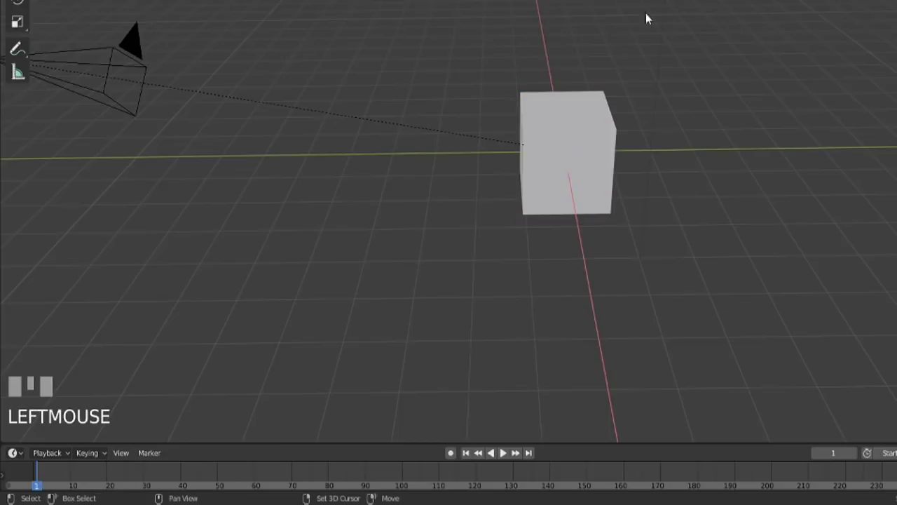
pyautogui.keyDown('shift'); pyautogui.click(606, 119); pyautogui.keyUp('shift')
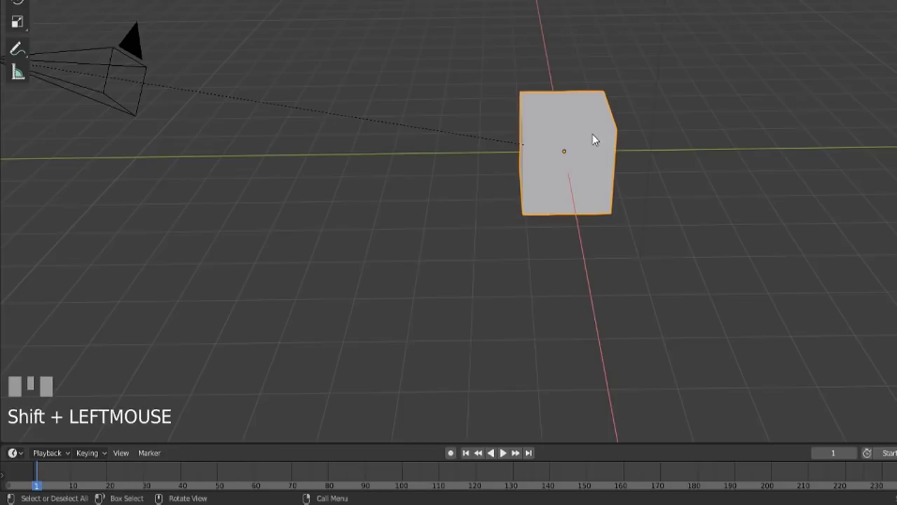
pyautogui.moveTo(423, 2); pyautogui.dragTo(820, 324)
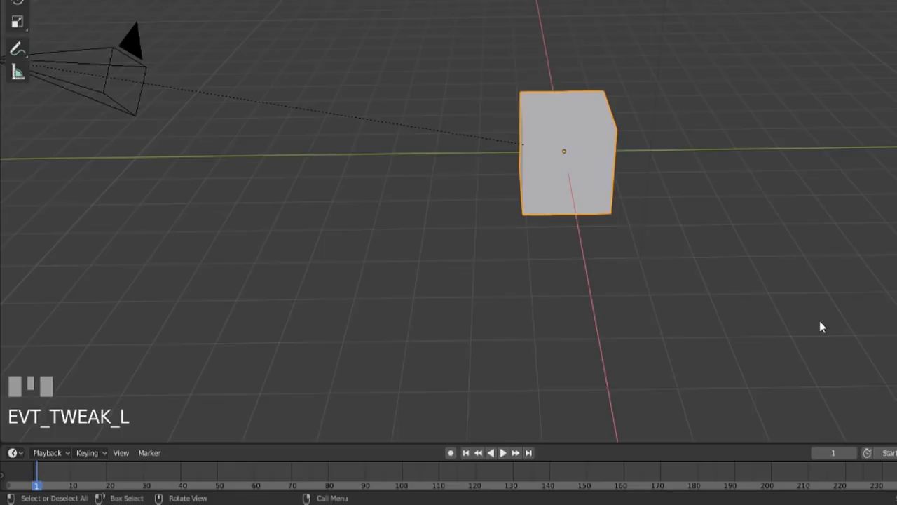
# - Cycle the selection tool through circle and lasso to plain Select, trying circle selection on the empty area beside the cube
pyautogui.press('w')
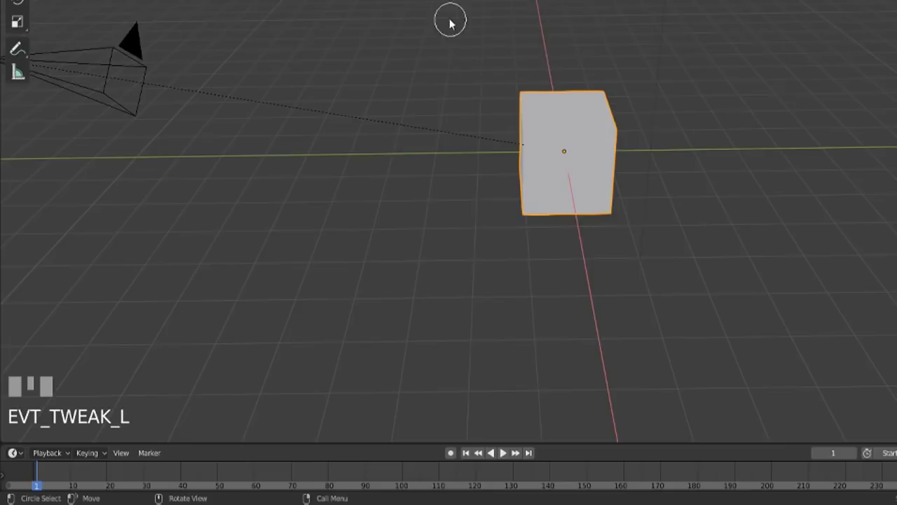
pyautogui.moveTo(462, 42)
pyautogui.mouseDown()
pyautogui.moveTo(543, 147)
pyautogui.moveTo(187, 95)
pyautogui.moveTo(14, 44)
pyautogui.moveTo(127, 22)
pyautogui.moveTo(282, 108)
pyautogui.moveTo(308, 147)
pyautogui.mouseUp()
pyautogui.press('w')
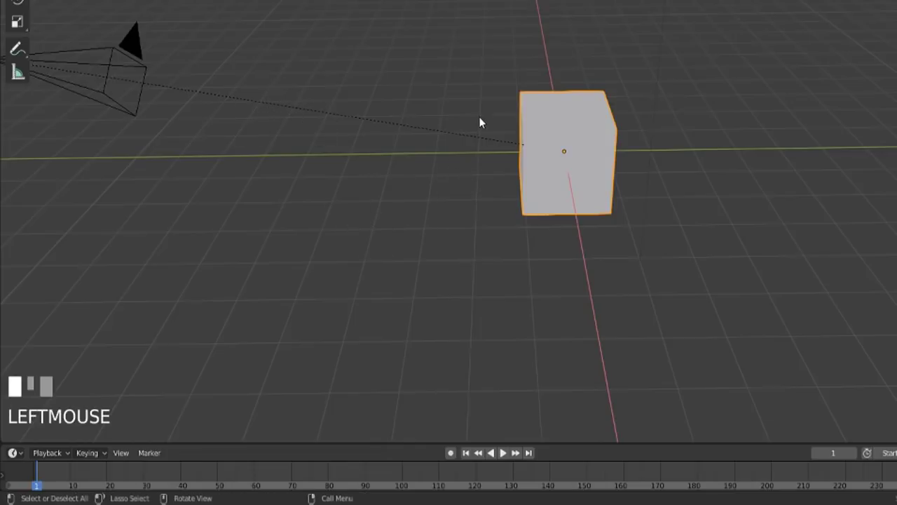
pyautogui.press('w')
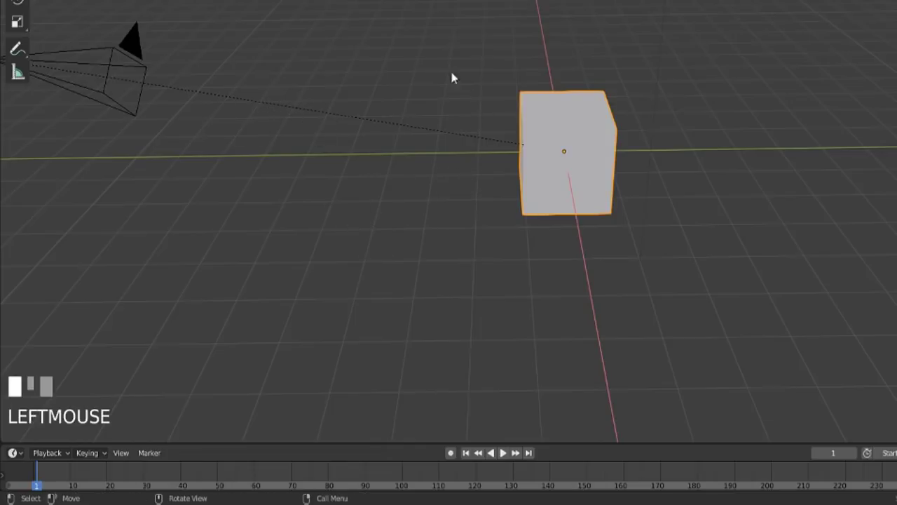
# - Apply Shade Smooth to the cube, and return it to Shade Flat
pyautogui.moveTo(432, 78)
pyautogui.mouseDown(button='middle')
pyautogui.moveTo(485, 79)
pyautogui.moveTo(443, 75)
pyautogui.mouseUp(button='middle')
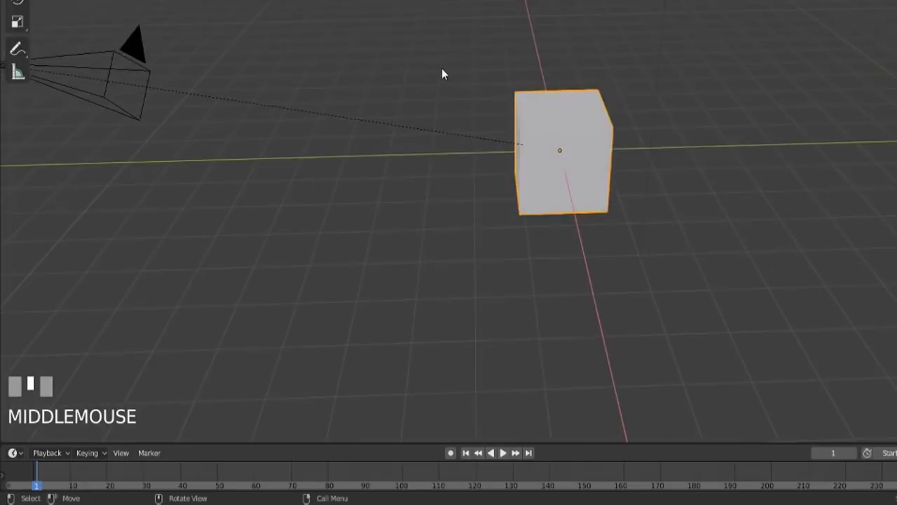
pyautogui.rightClick(447, 61)
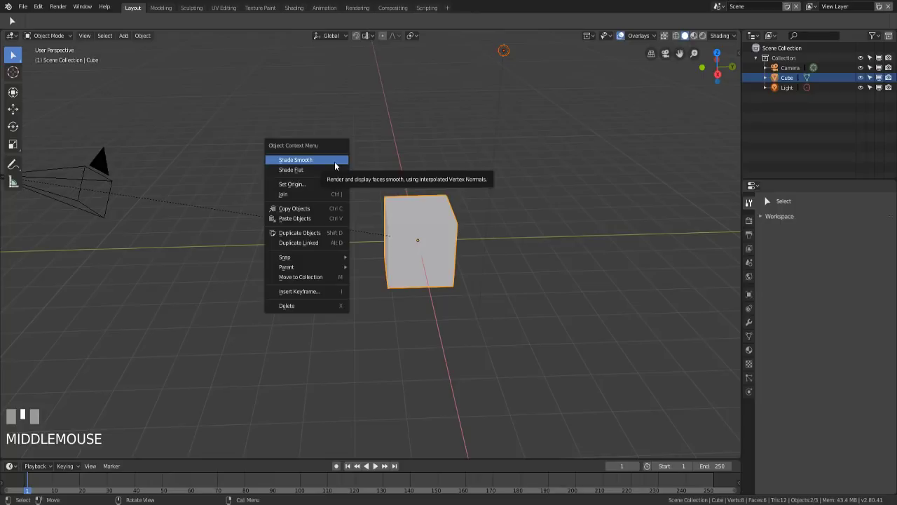
pyautogui.click(335, 166)
pyautogui.rightClick(388, 219)
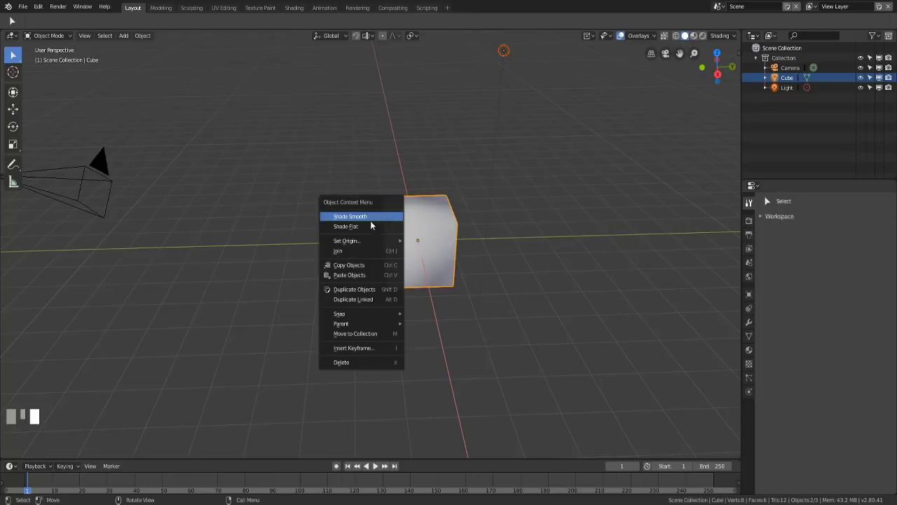
pyautogui.click(371, 227)
# - Look through the Set Origin and Parent options for the selected objects, and apply Clear Parent
pyautogui.rightClick(316, 160)
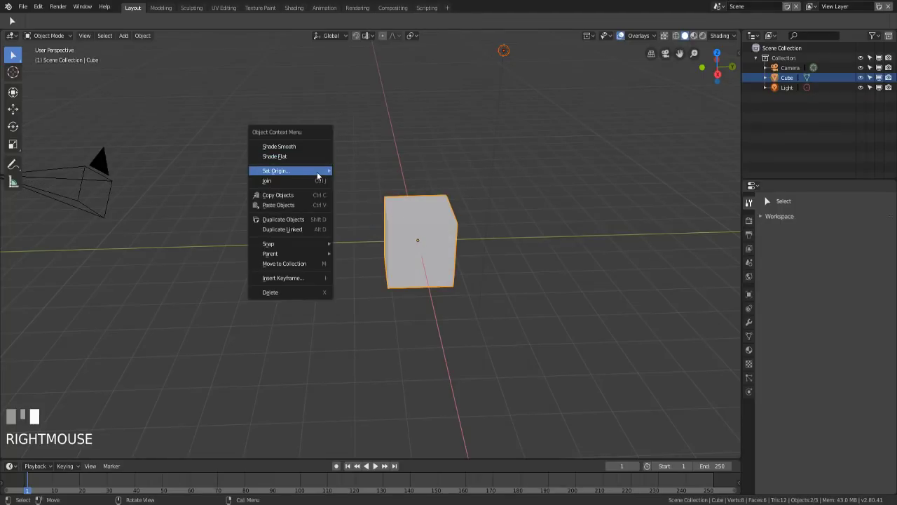
pyautogui.moveTo(317, 172)
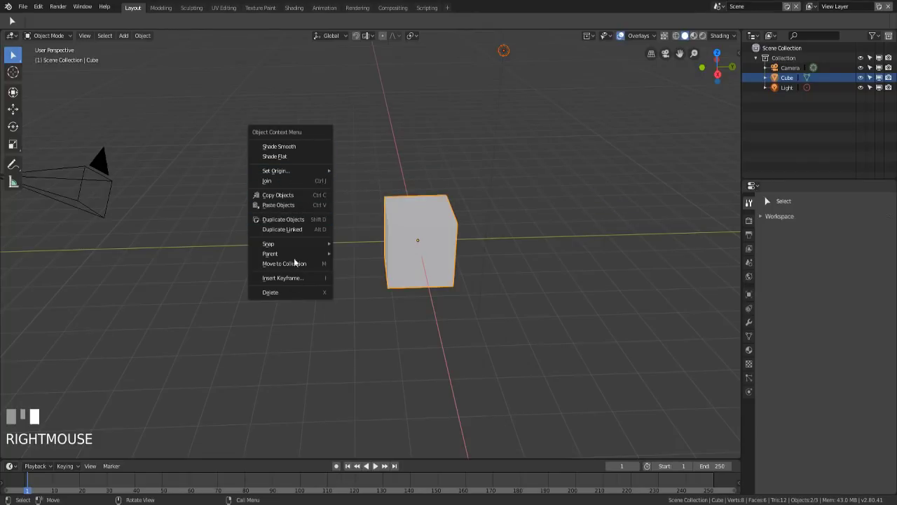
pyautogui.moveTo(292, 253)
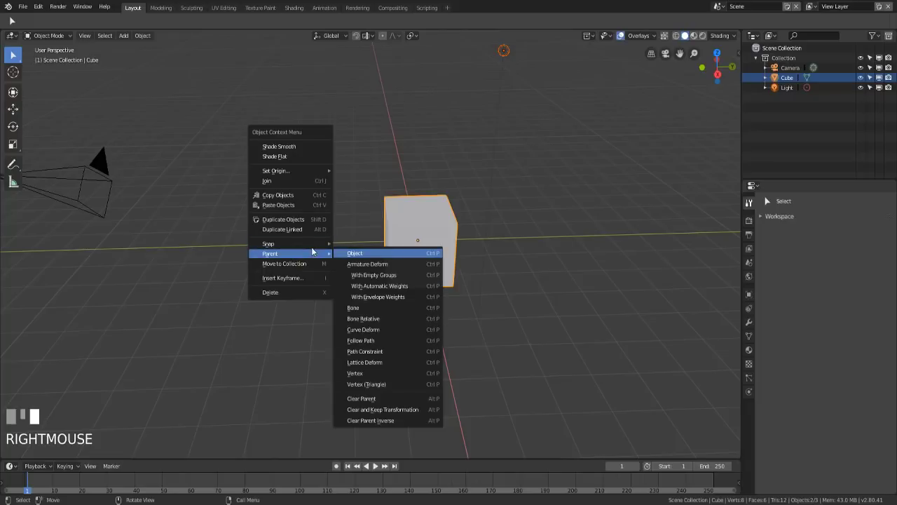
pyautogui.click(372, 400)
pyautogui.keyDown('shift'); pyautogui.moveTo(637, 330); pyautogui.dragTo(539, 306, button='middle'); pyautogui.keyUp('shift')
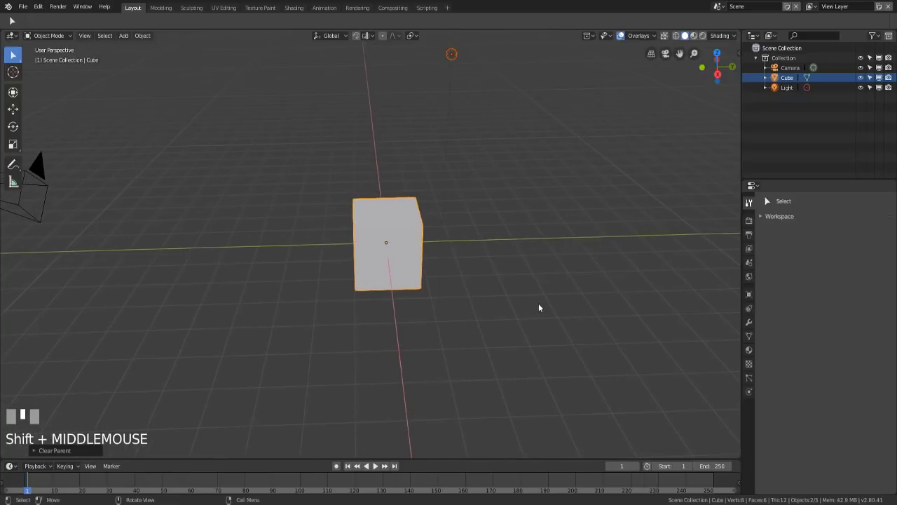
# - View the context commands offered by the Outliner and by the Properties editor's category bar
pyautogui.rightClick(767, 120)
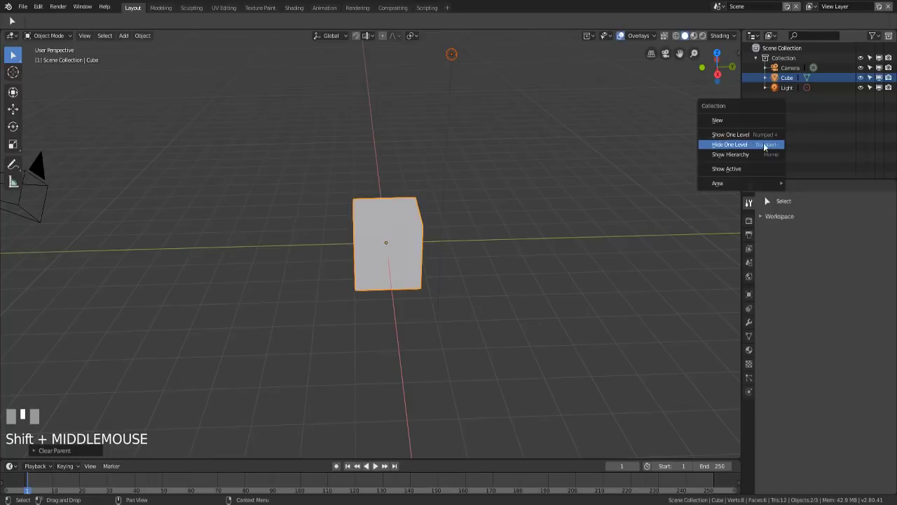
pyautogui.click(758, 173)
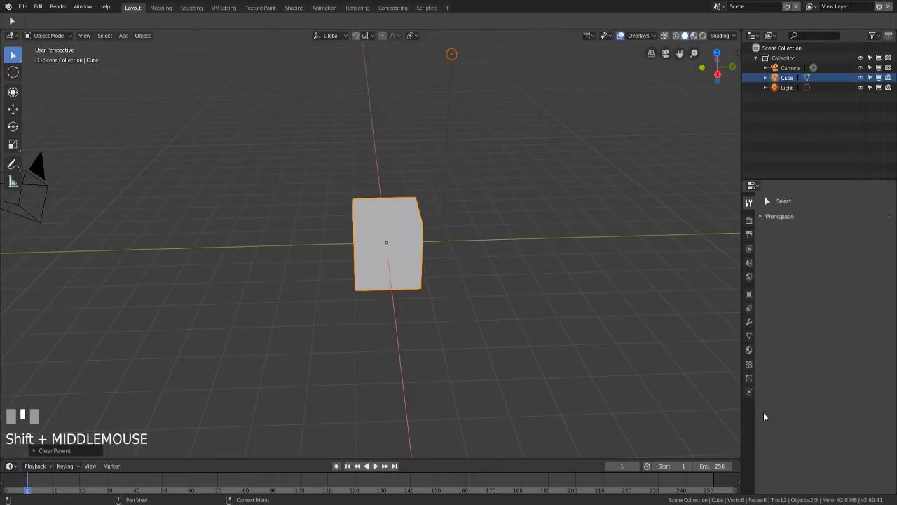
pyautogui.rightClick(754, 436)
pyautogui.moveTo(754, 437)
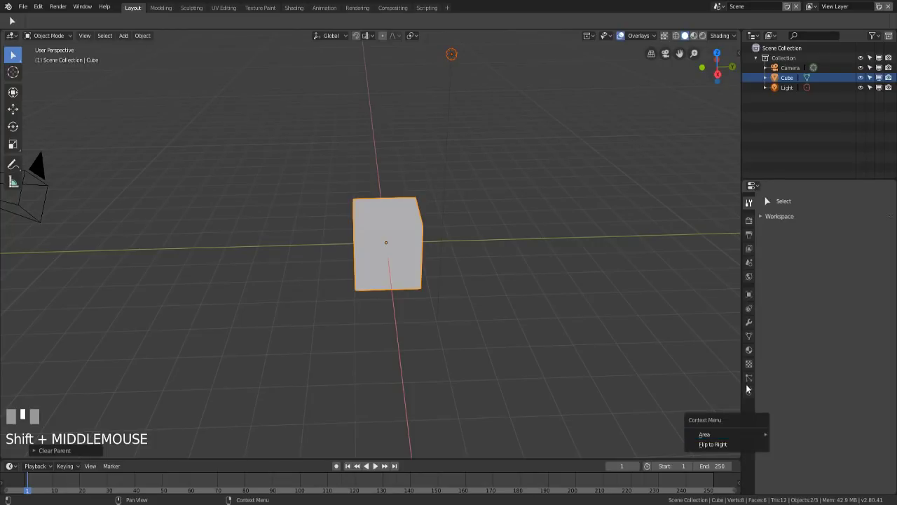
pyautogui.click(736, 444)
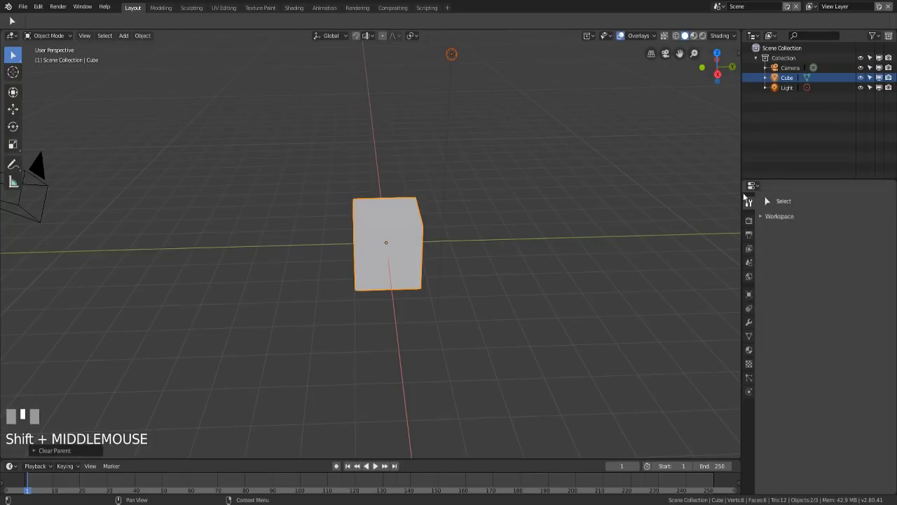
# - Flip the Properties editor's category bar to the right side of its area, and flip it back to the left
pyautogui.rightClick(747, 420)
pyautogui.click(742, 421)
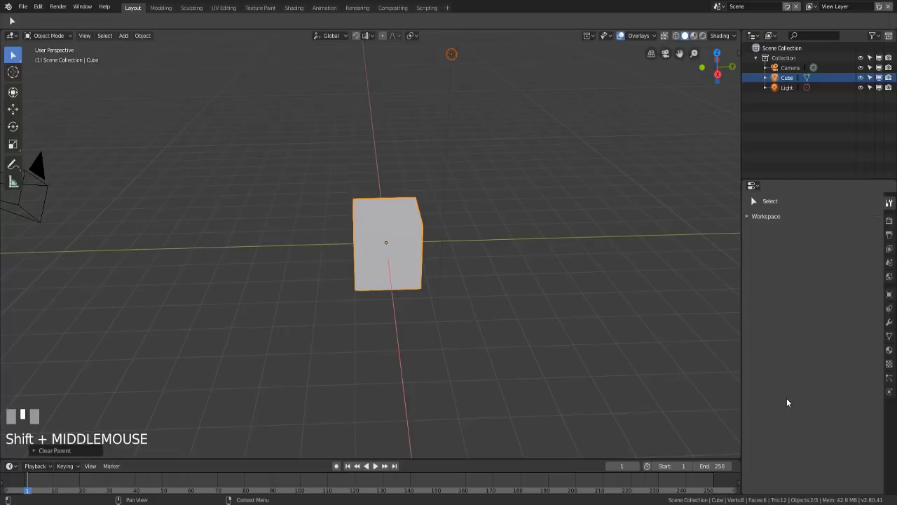
pyautogui.rightClick(888, 428)
pyautogui.moveTo(887, 428)
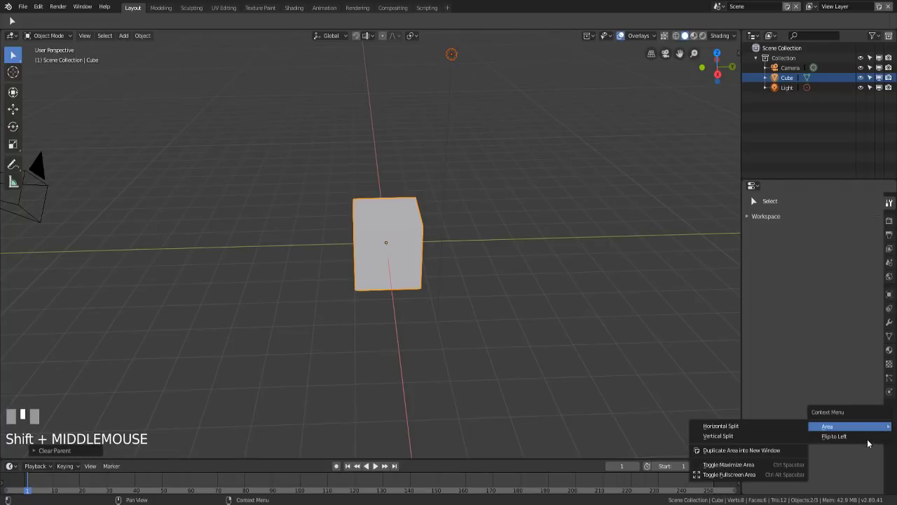
pyautogui.click(843, 437)
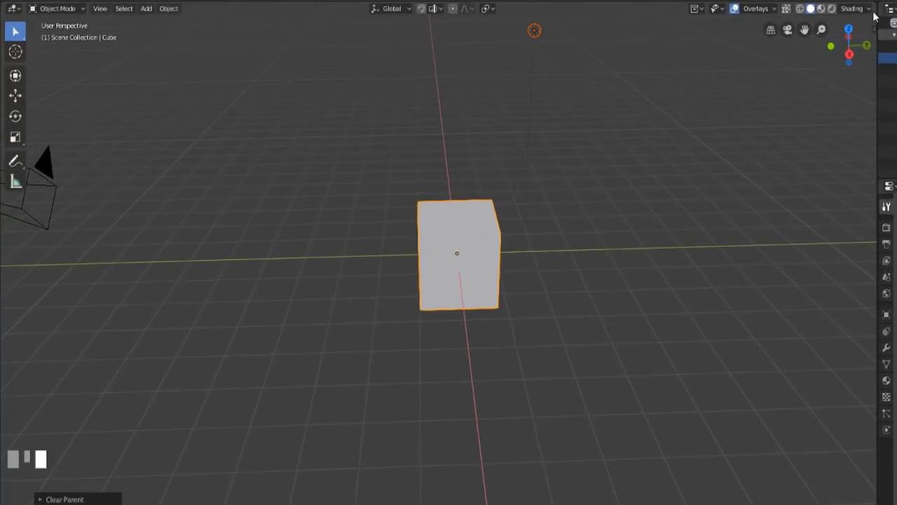
# - Split the 3D viewport vertically into two areas, and give one of them a different viewing angle
pyautogui.moveTo(877, 4); pyautogui.dragTo(422, 40)
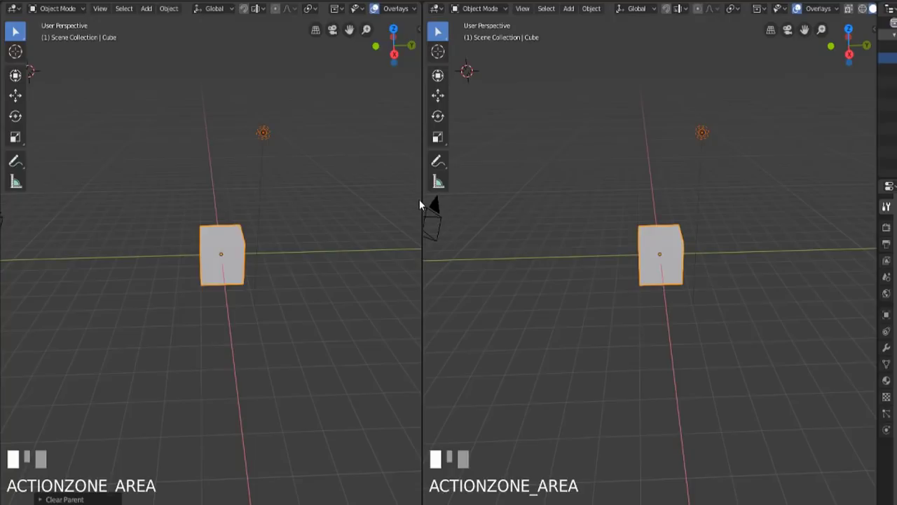
pyautogui.moveTo(326, 248); pyautogui.dragTo(5, 242, button='middle')
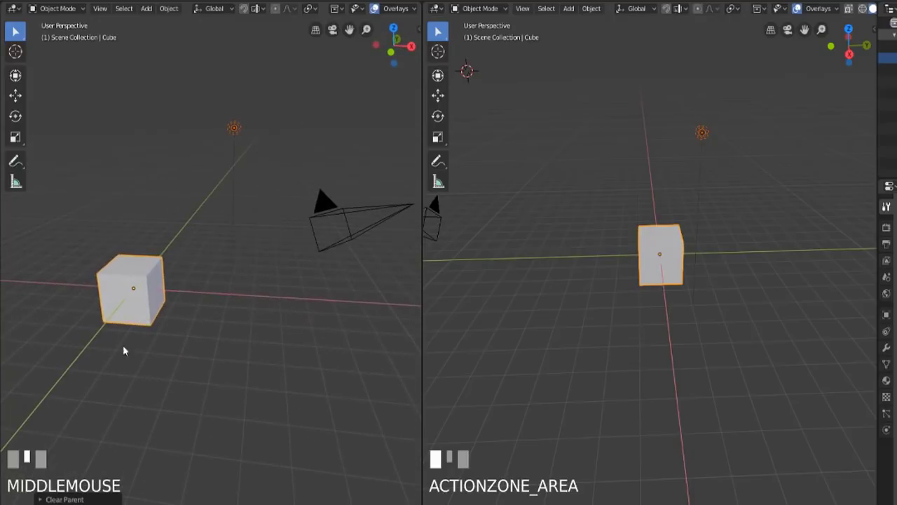
pyautogui.keyDown('shift'); pyautogui.moveTo(124, 351); pyautogui.dragTo(308, 360, button='middle'); pyautogui.keyUp('shift')
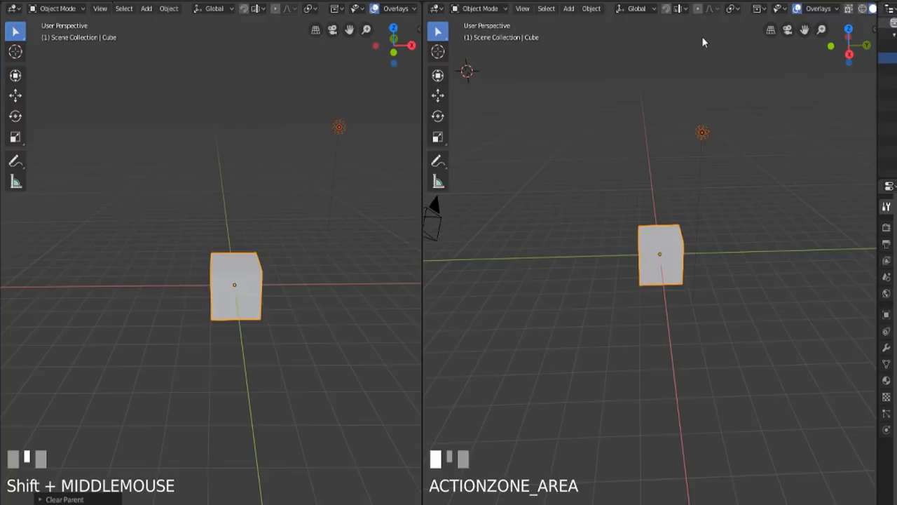
# - Split off a third 3D viewport, and orbit the middle one to its own viewing angle
pyautogui.click(848, 8)
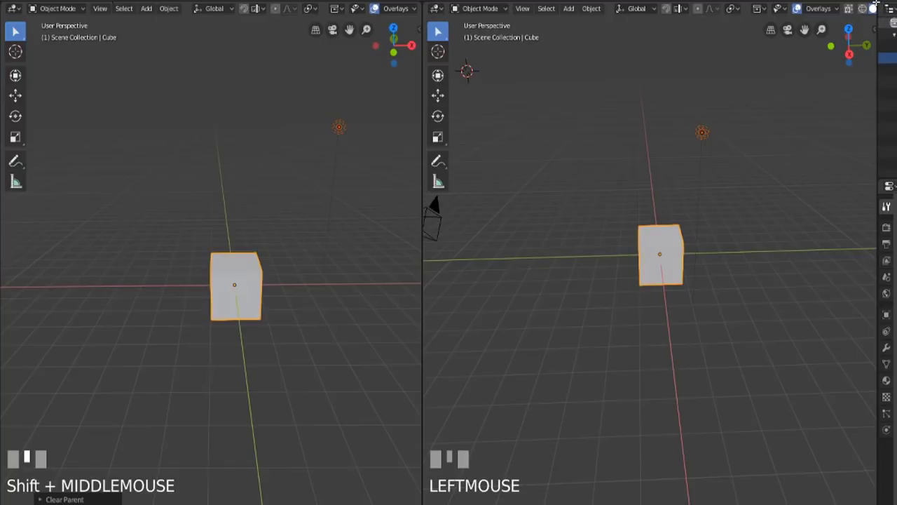
pyautogui.moveTo(876, 3); pyautogui.dragTo(643, 26)
pyautogui.moveTo(554, 308); pyautogui.dragTo(620, 299, button='middle')
pyautogui.moveTo(521, 338); pyautogui.dragTo(548, 336, button='middle')
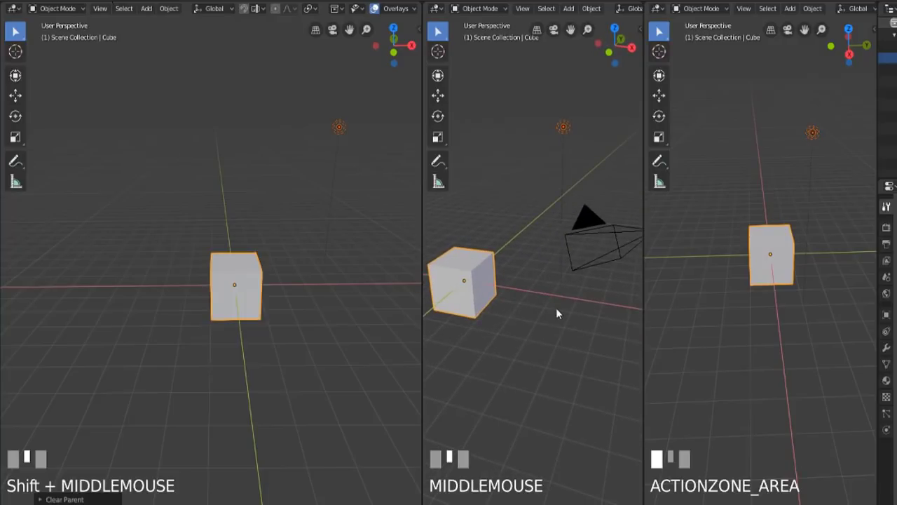
# - Join the neighbouring 3D viewports until a single one remains
pyautogui.rightClick(643, 158)
pyautogui.click(644, 160)
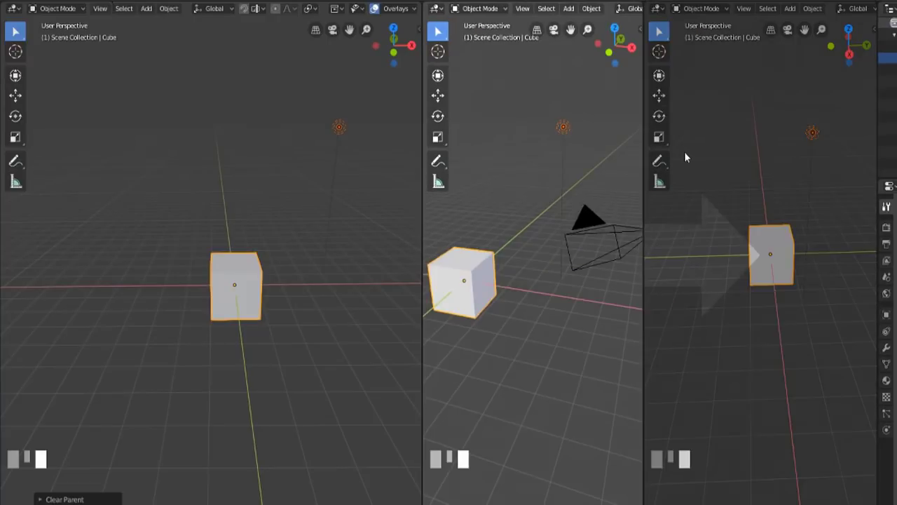
pyautogui.moveTo(685, 157); pyautogui.dragTo(685, 157)
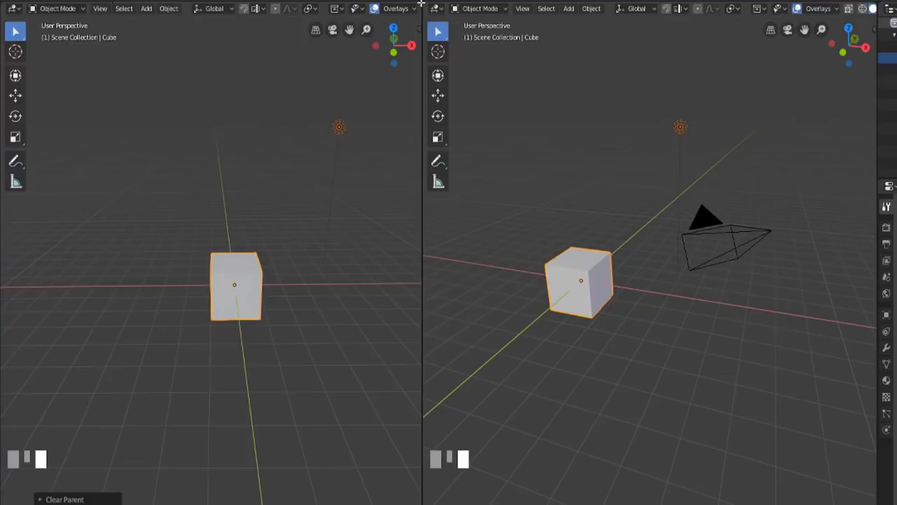
pyautogui.moveTo(420, 4); pyautogui.dragTo(456, 37)
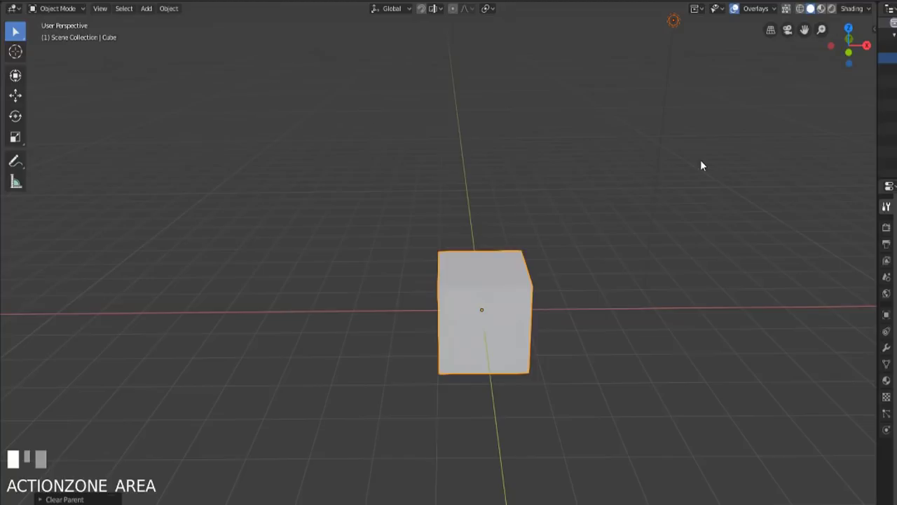
# - Change the viewport area to the Image Editor, and return it to the 3D Viewport
pyautogui.click(13, 7)
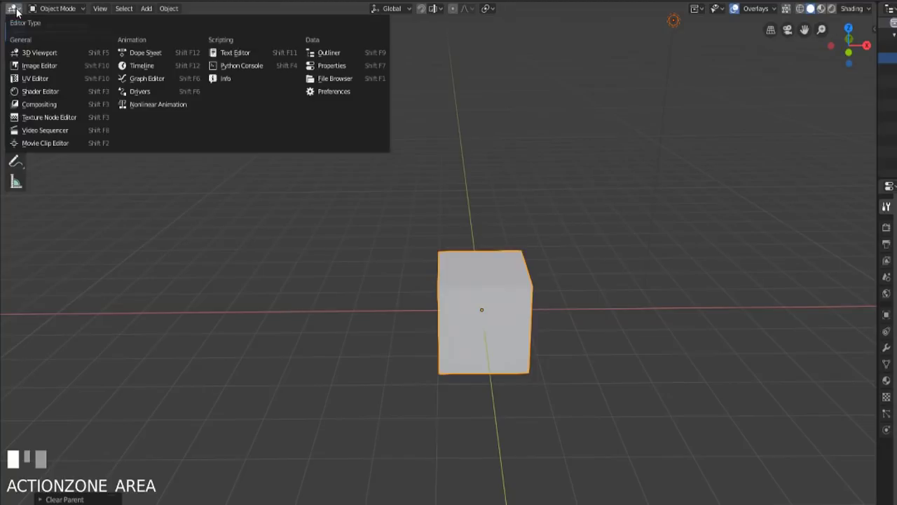
pyautogui.click(64, 70)
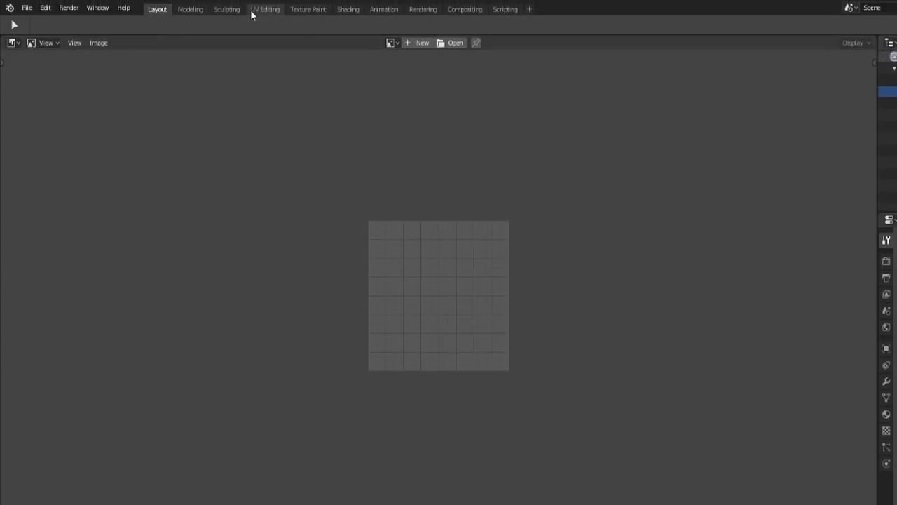
pyautogui.click(13, 43)
pyautogui.click(51, 86)
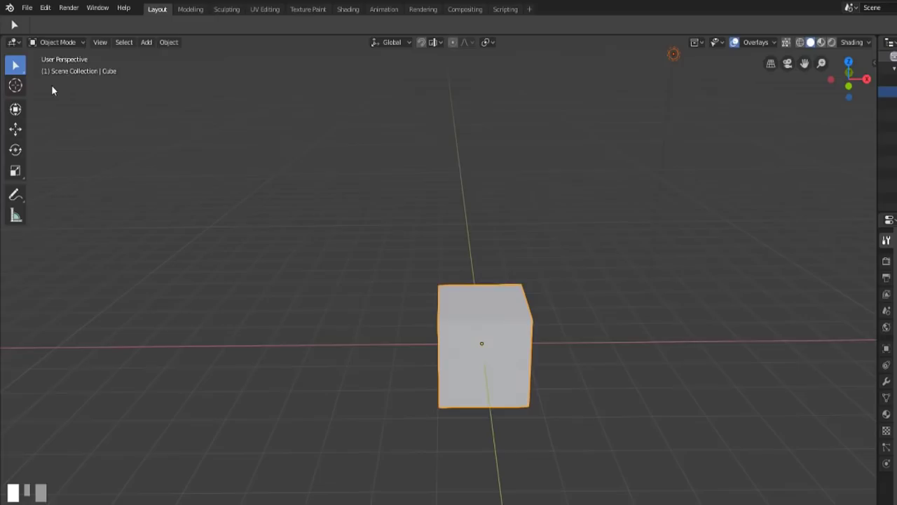
# - View the UV Editing workspace, and return to the Layout workspace
pyautogui.click(13, 43)
pyautogui.click(264, 9)
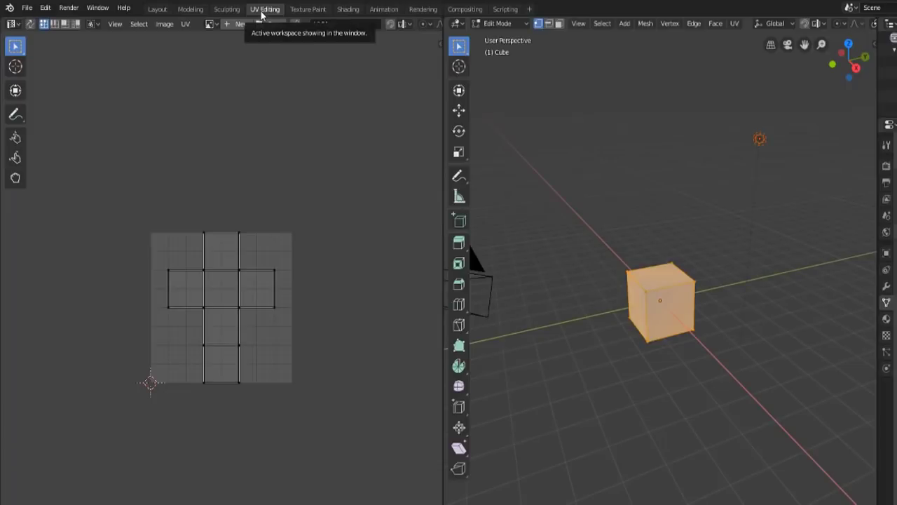
pyautogui.click(158, 10)
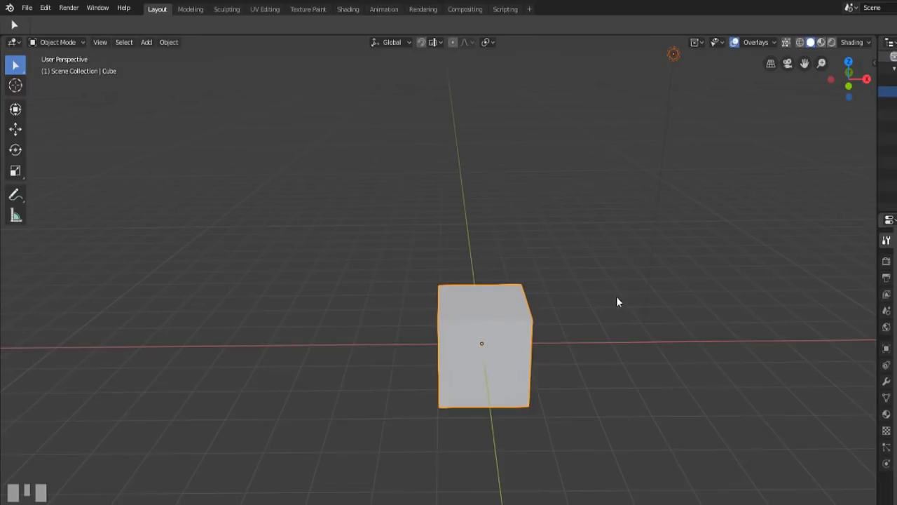
# - Navigate away from the cube until it is tiny in the distance, select only the cube and frame the view on it
pyautogui.moveTo(485, 294); pyautogui.dragTo(391, 382, button='middle')
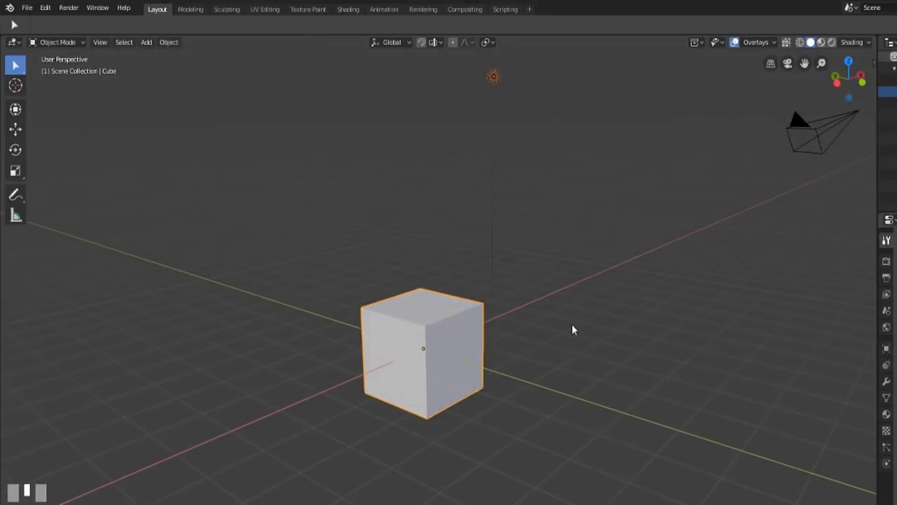
pyautogui.moveTo(572, 330); pyautogui.dragTo(547, 361, button='middle')
pyautogui.moveTo(669, 360); pyautogui.dragTo(456, 379, button='middle')
pyautogui.scroll(3, 448, 386)
pyautogui.scroll(-5, 436, 386)
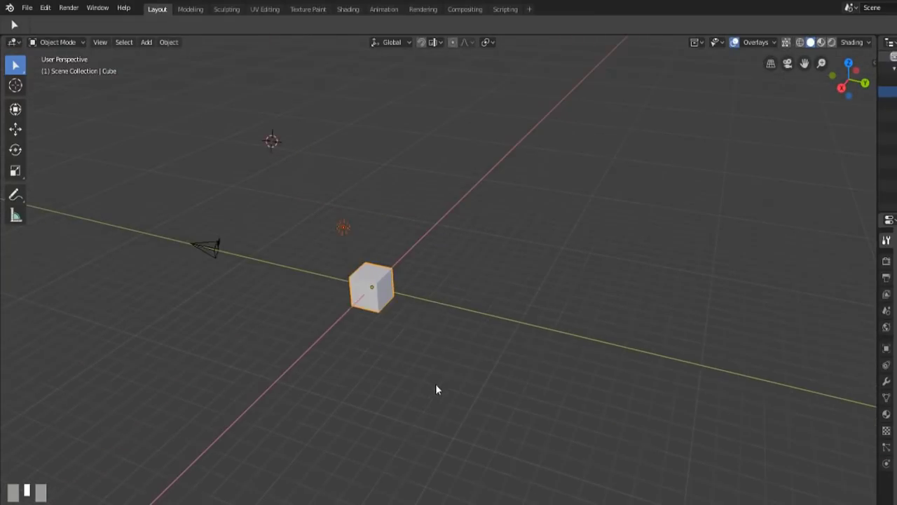
pyautogui.scroll(7, 491, 375)
pyautogui.moveTo(253, 276); pyautogui.dragTo(262, 245, button='middle')
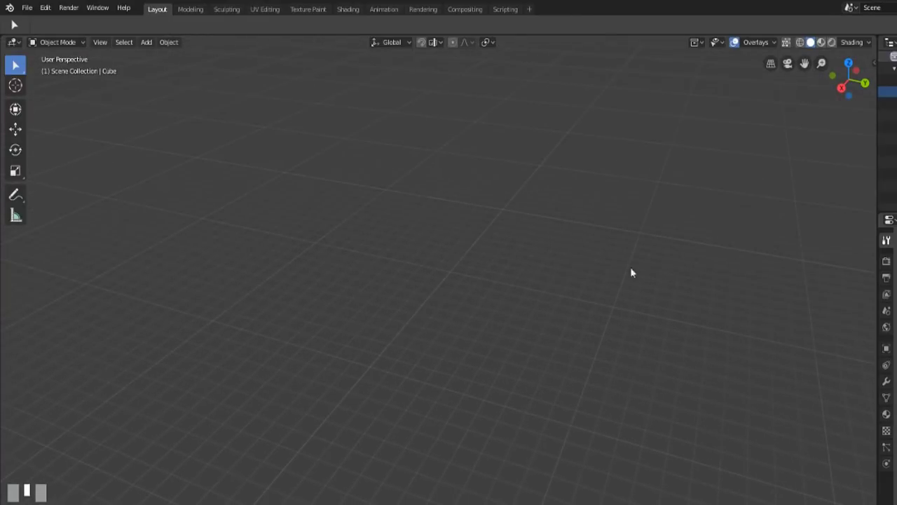
pyautogui.moveTo(631, 271); pyautogui.dragTo(546, 246, button='middle')
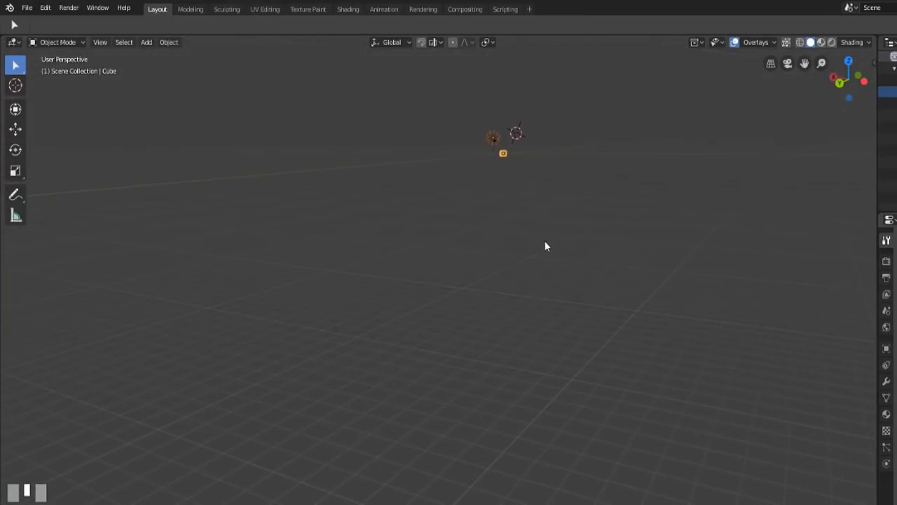
pyautogui.click(504, 154)
pyautogui.press('KP_Decimal')
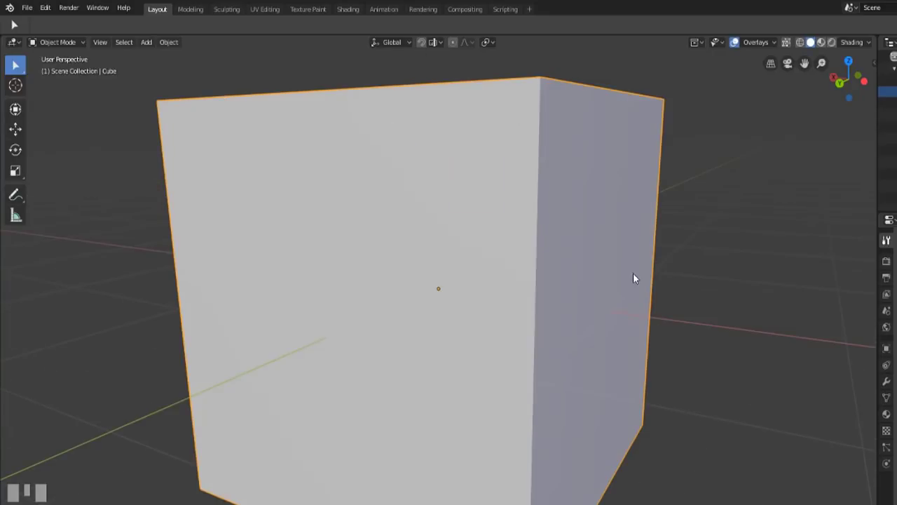
# - Switch the viewport shading to Wireframe and LookDev, and return it to Solid
pyautogui.scroll(-5, 642, 272)
pyautogui.moveTo(545, 326); pyautogui.dragTo(678, 321, button='middle')
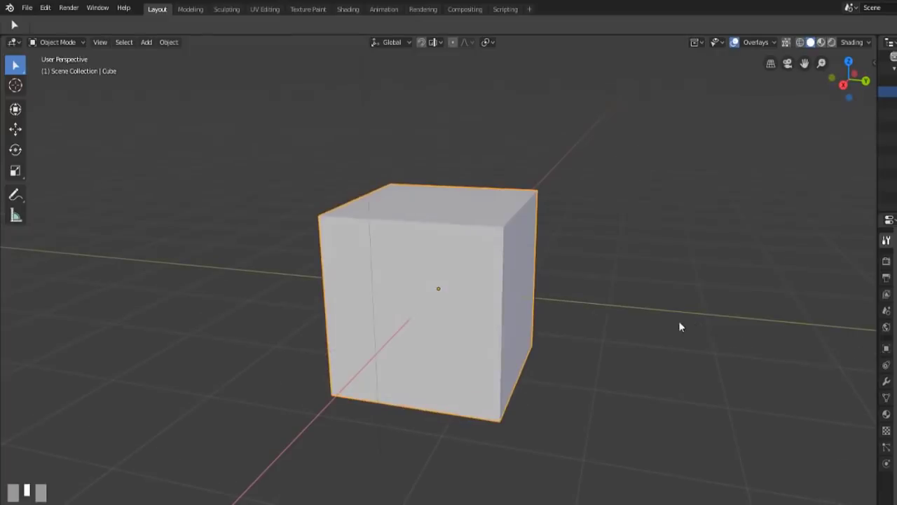
pyautogui.scroll(-3, 679, 326)
pyautogui.moveTo(613, 306); pyautogui.dragTo(472, 313, button='middle')
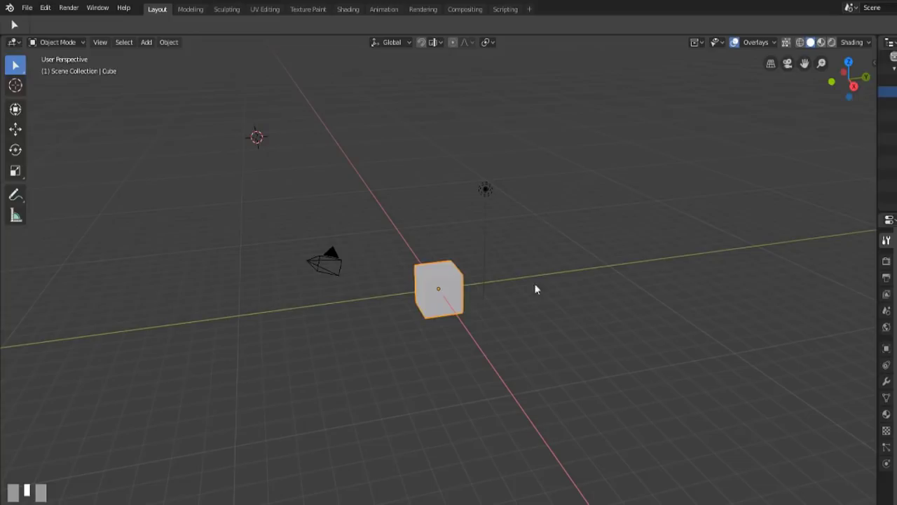
pyautogui.moveTo(535, 287); pyautogui.dragTo(347, 286, button='middle')
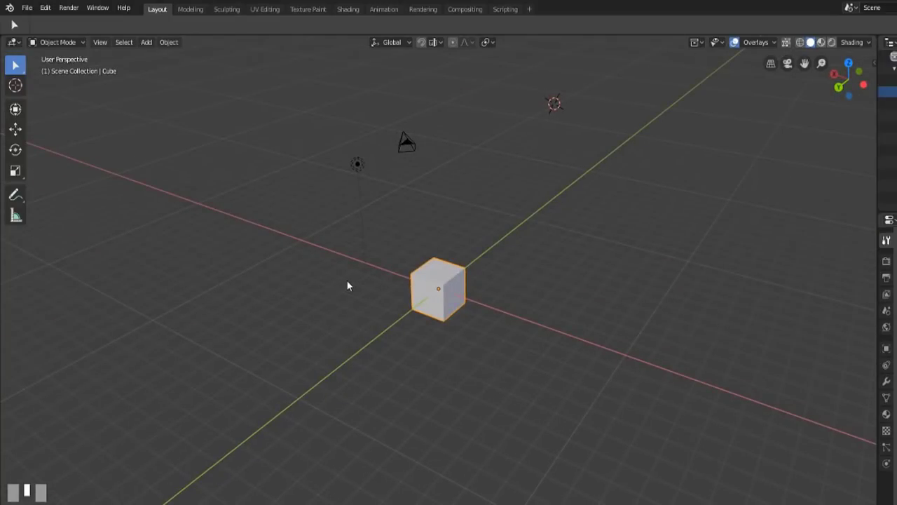
pyautogui.moveTo(371, 287); pyautogui.dragTo(439, 289, button='middle')
pyautogui.press('z')
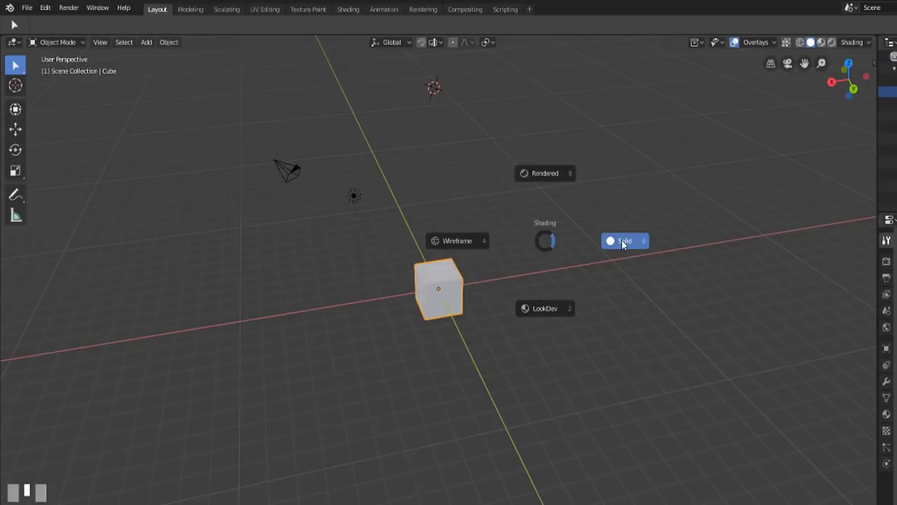
pyautogui.click(465, 242)
pyautogui.press('z')
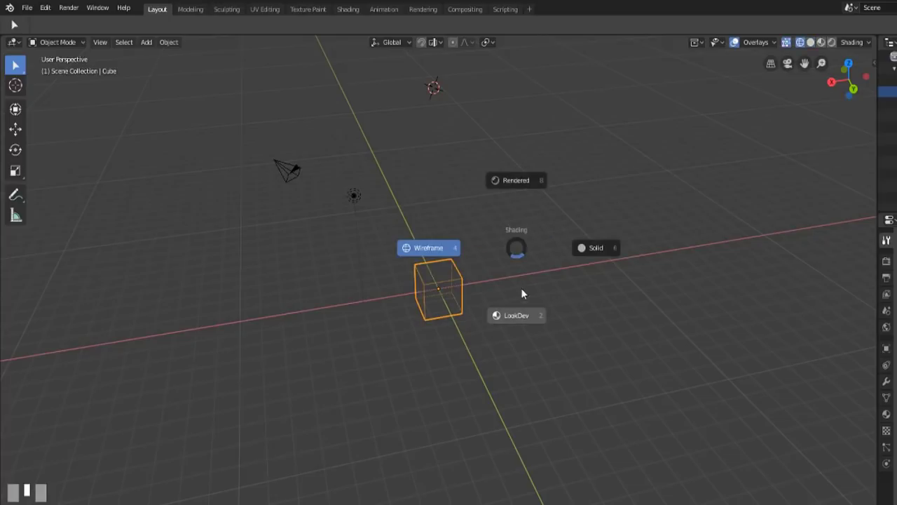
pyautogui.click(522, 319)
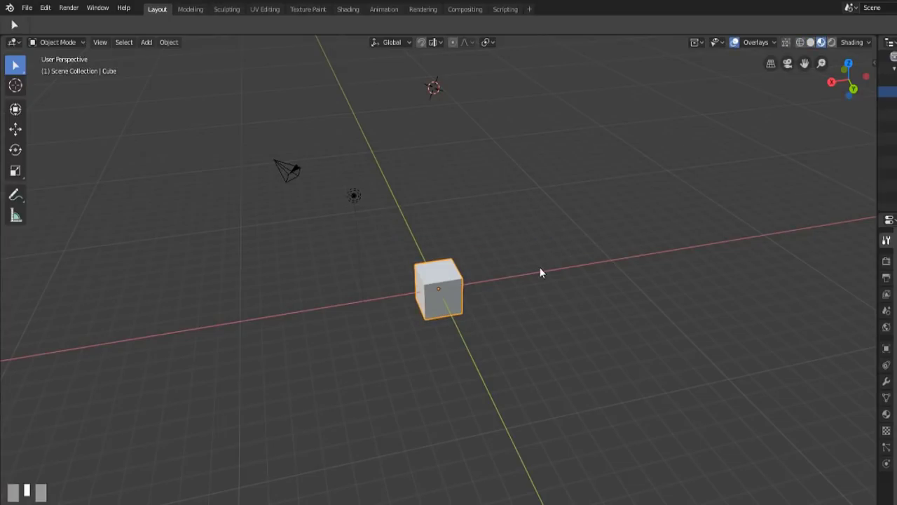
pyautogui.press('z')
pyautogui.click(599, 269)
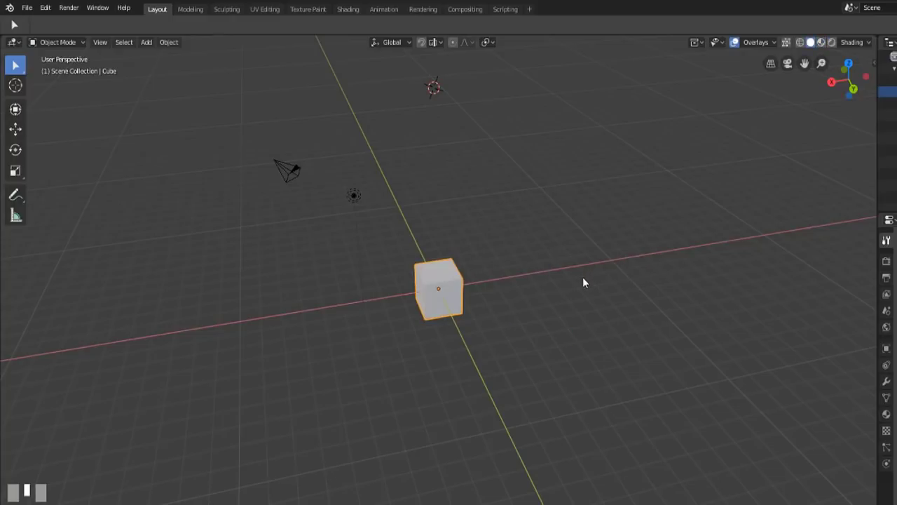
# - View the scene from the Left, Right and Back orthographic viewpoints
pyautogui.press('`')
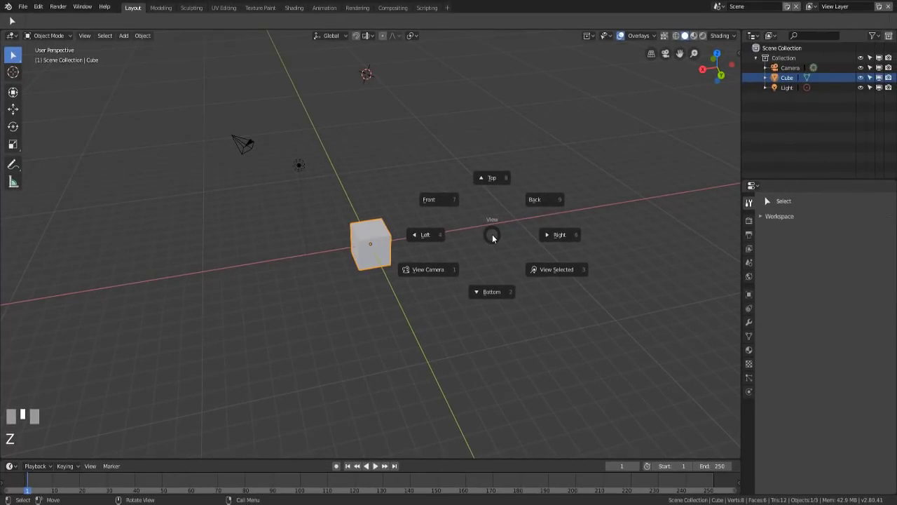
pyautogui.press('Escape')
pyautogui.press('`')
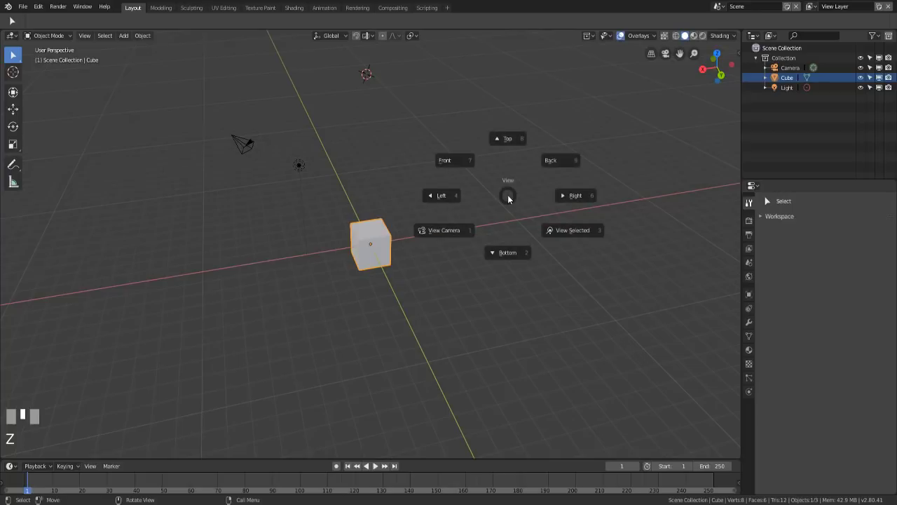
pyautogui.click(438, 197)
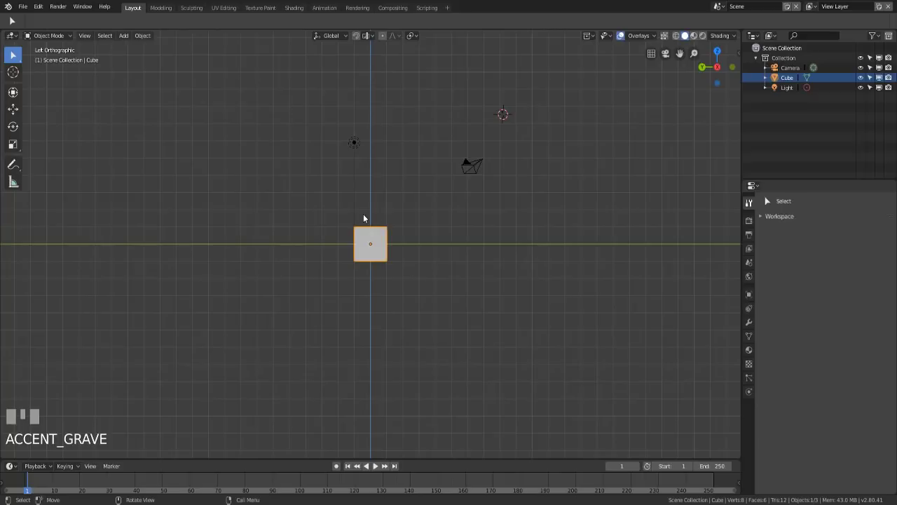
pyautogui.press('`')
pyautogui.click(396, 214)
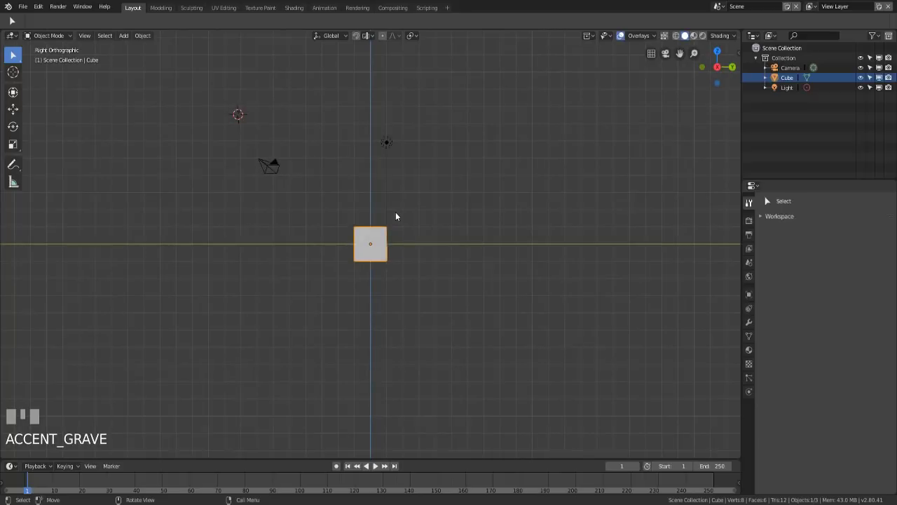
pyautogui.press('`')
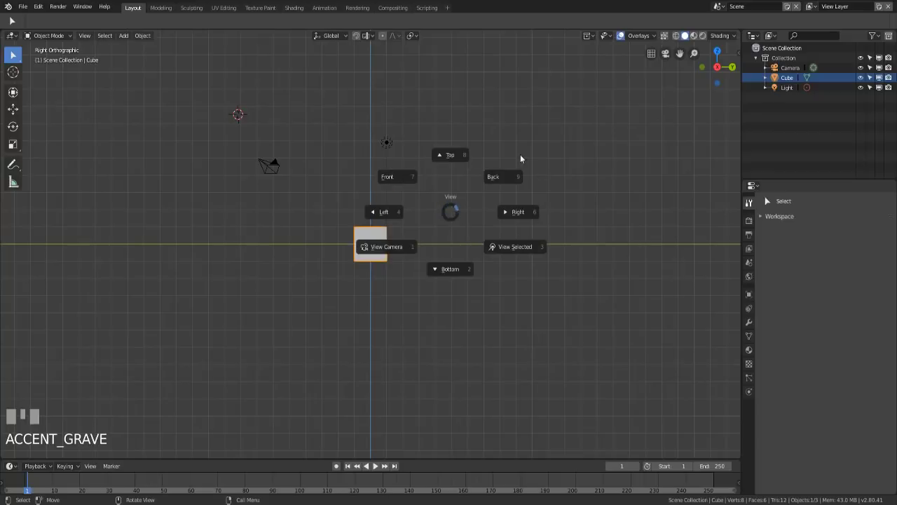
pyautogui.click(495, 128)
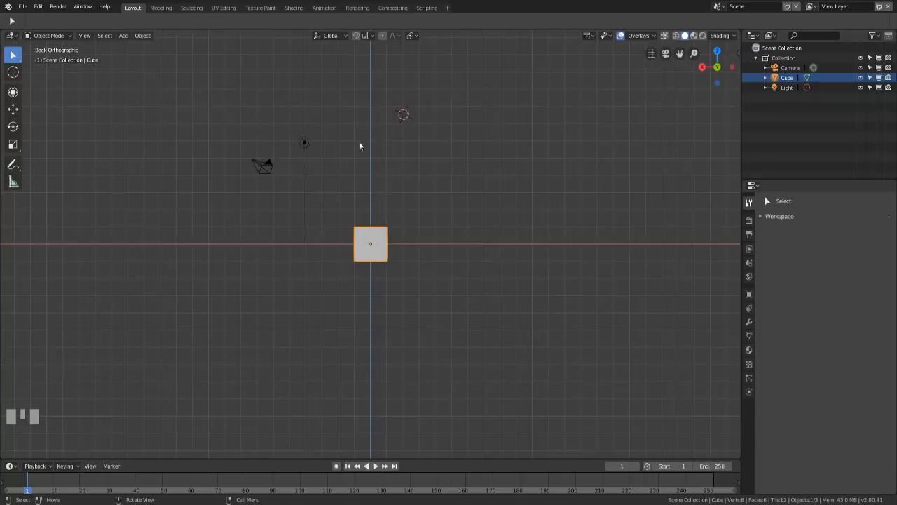
# - View the scene from the Back, Front and Top orthographic viewpoints, and return to the Front viewpoint
pyautogui.click(84, 36)
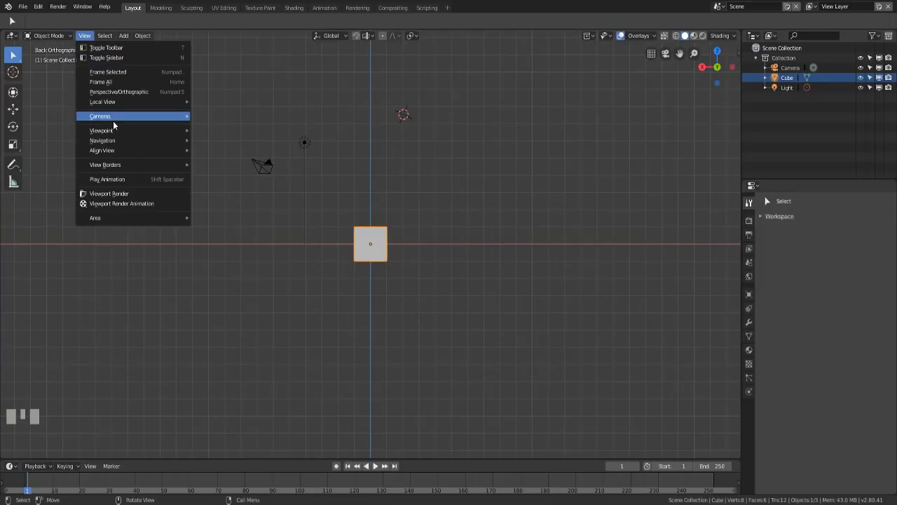
pyautogui.moveTo(116, 132)
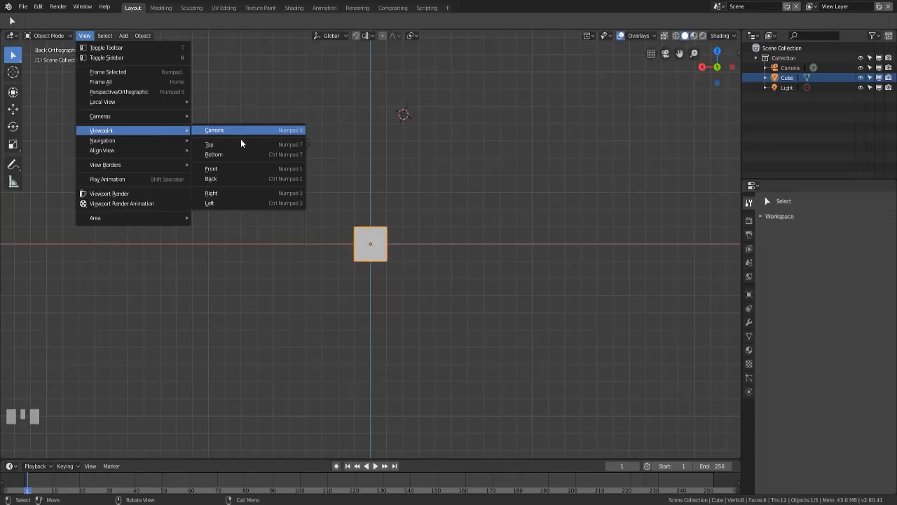
pyautogui.click(237, 178)
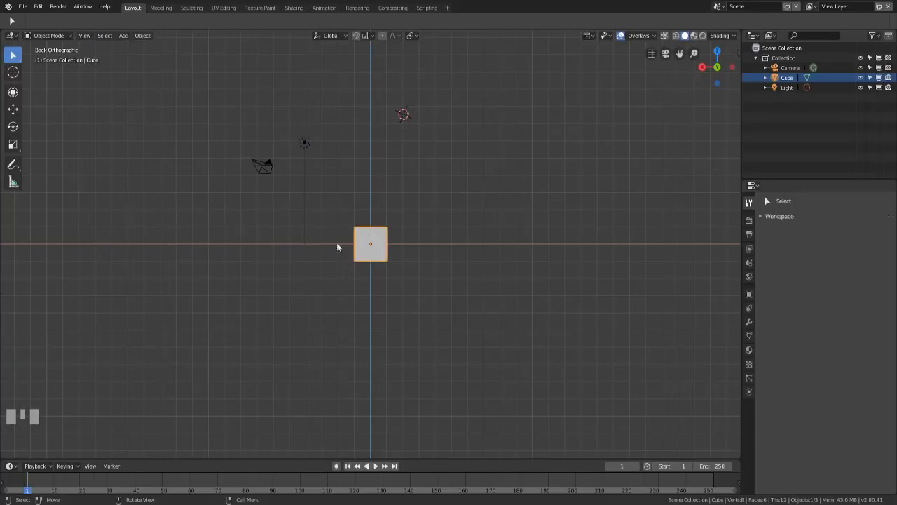
pyautogui.scroll(3, 370, 238)
pyautogui.press('KP_1')
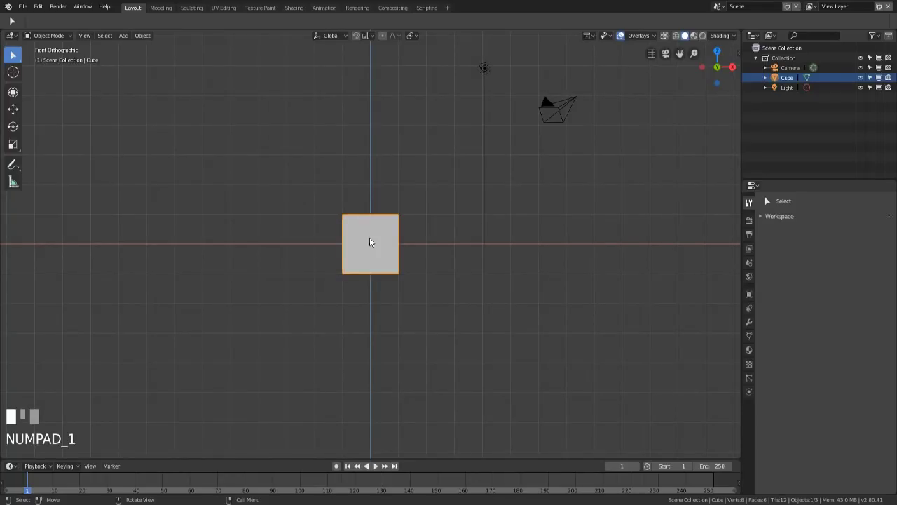
pyautogui.press('KP_7')
pyautogui.press('KP_1')
# - Switch the front view to perspective and back to orthographic, and orbit to an angled perspective view of the cube
pyautogui.press('KP_5')
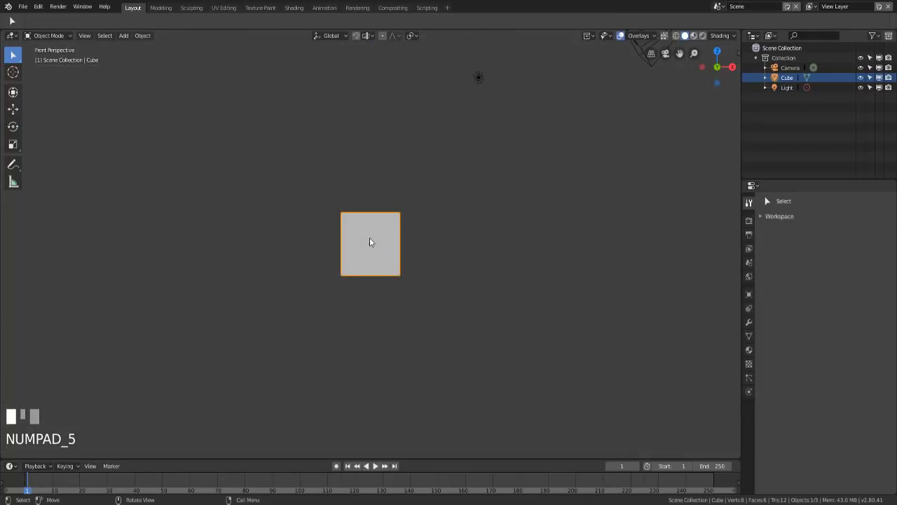
pyautogui.press('KP_5')
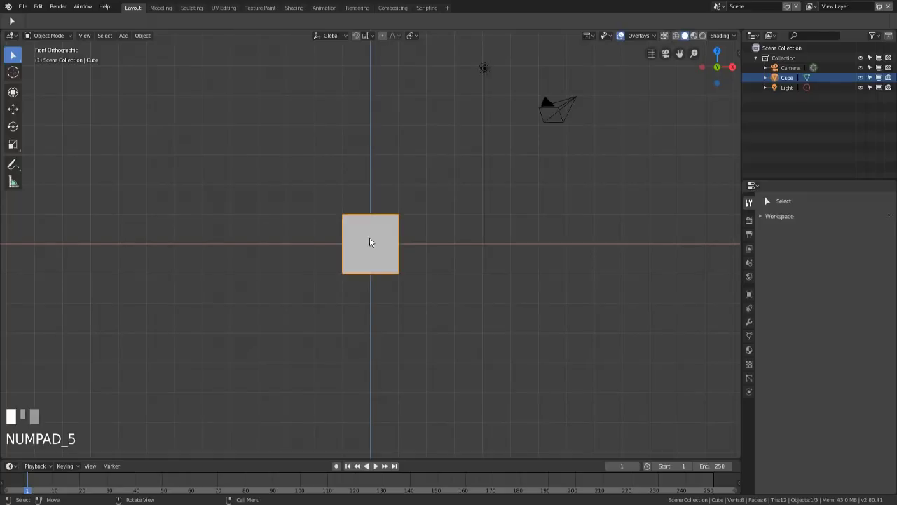
pyautogui.press('KP_1')
pyautogui.moveTo(389, 225); pyautogui.dragTo(379, 244, button='middle')
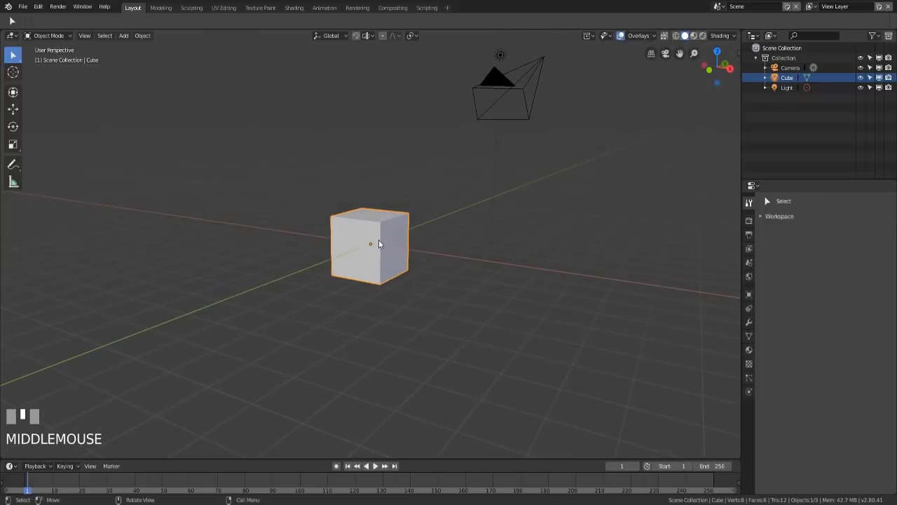
# - Look at the cube from the Front, Right, Top and Back orthographic viewpoints in turn
pyautogui.press('KP_1')
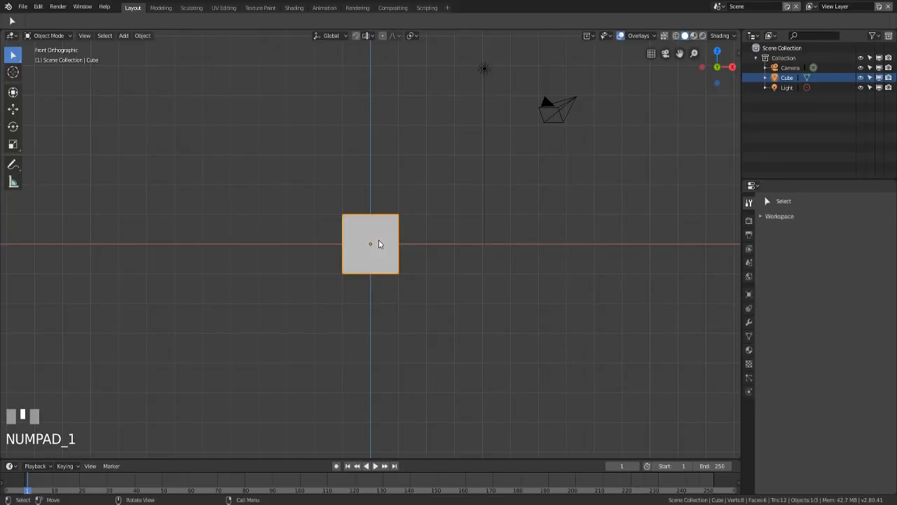
pyautogui.press('KP_3')
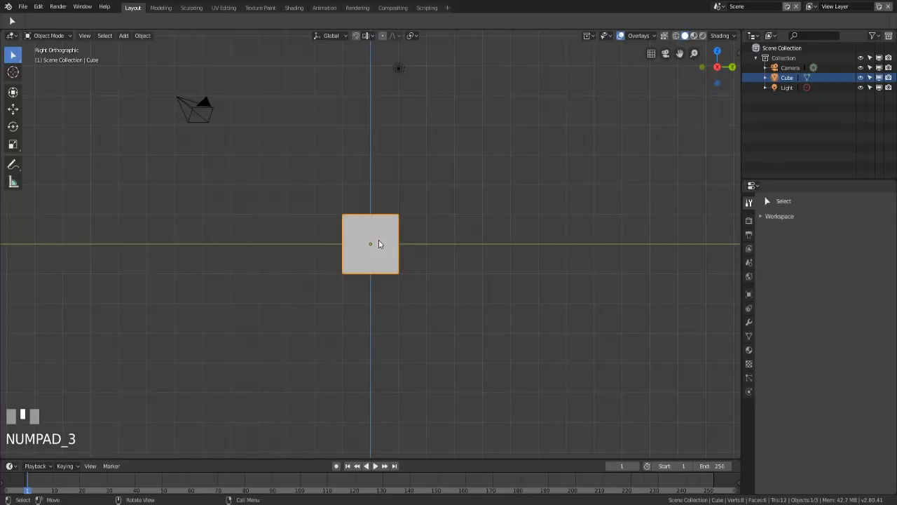
pyautogui.press('KP_7')
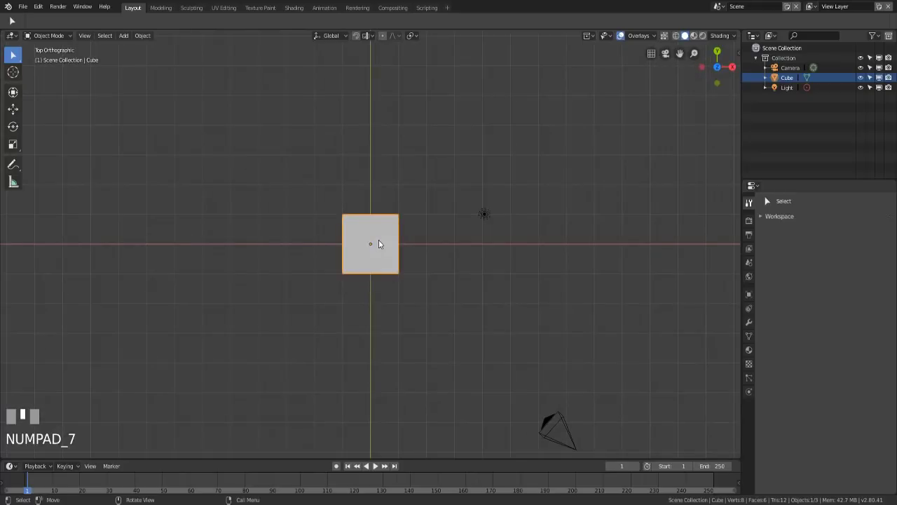
pyautogui.press('ctrl+KP_1')
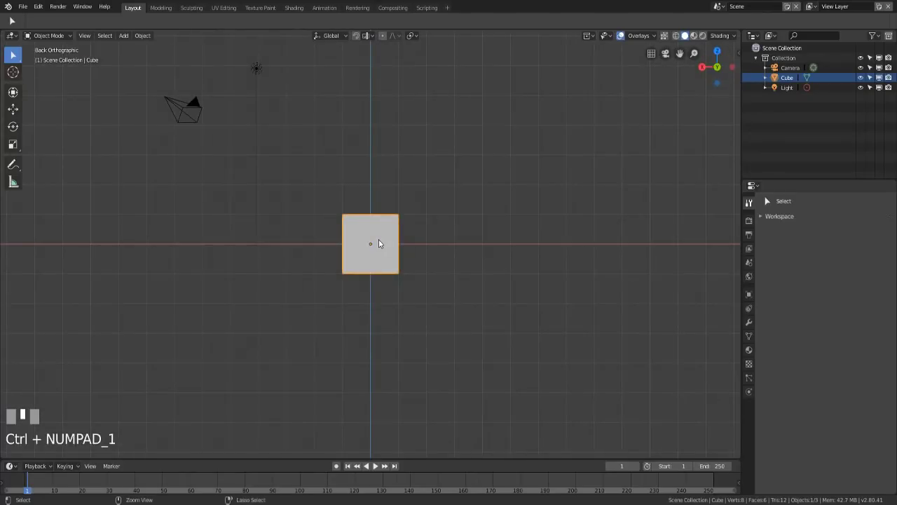